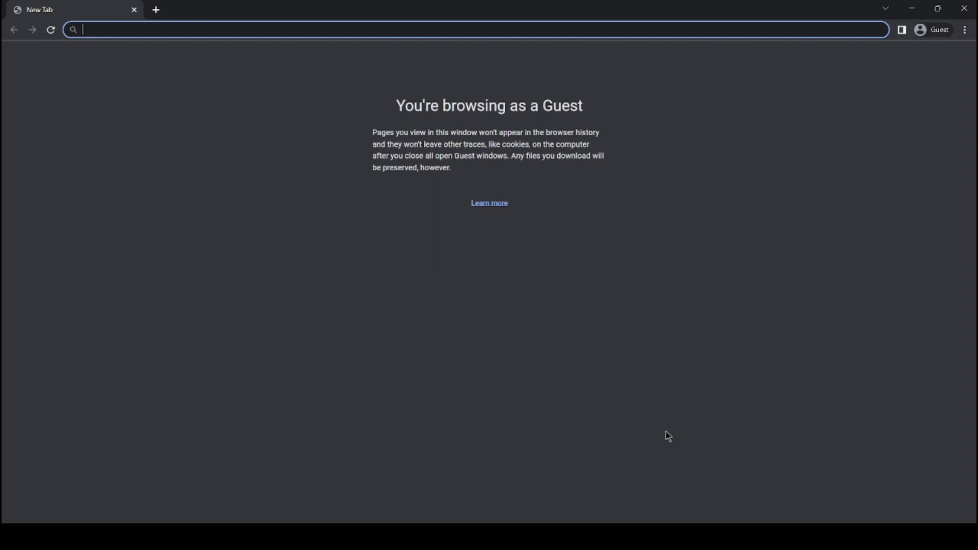
Step: Open pixlr.com/x/#home in the browser and dismiss the What's new announcement
{"action": "type", "text": "https://pixlr.com/x/#home"}
{"action": "key", "text": "Return"}
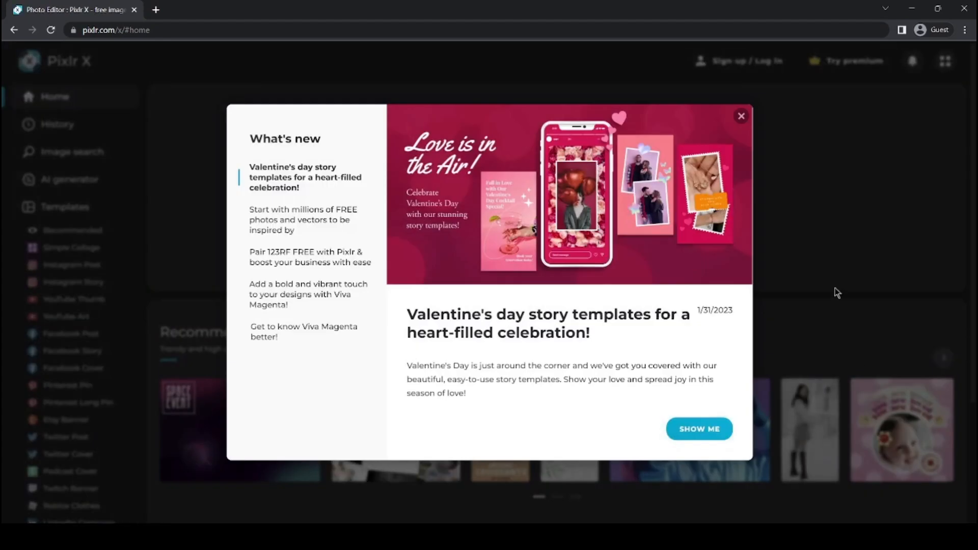
{"action": "left_click", "coordinate": [742, 117]}
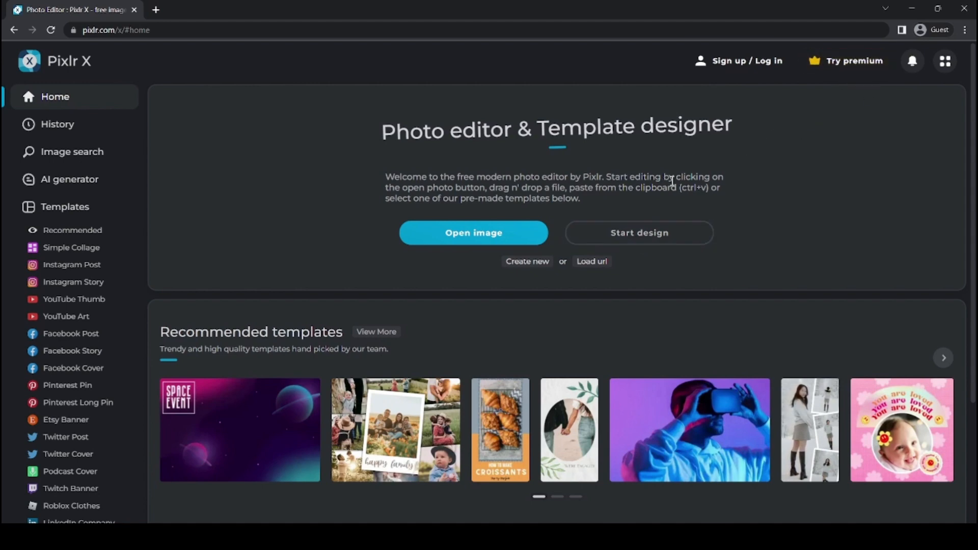
Step: Look over the home page's template categories and start a design to reach the template gallery
{"action": "scroll", "coordinate": [523, 203], "scroll_direction": "down", "scroll_amount": 3}
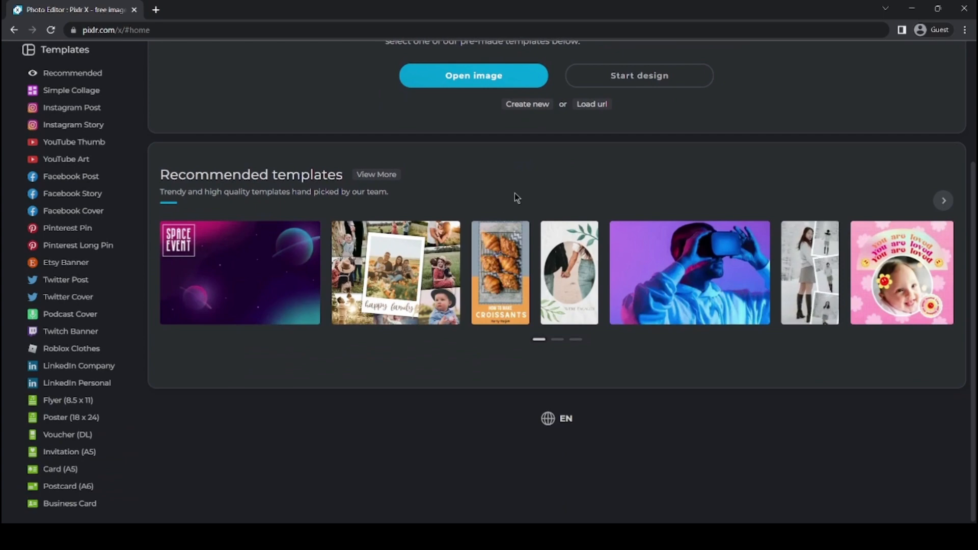
{"action": "scroll", "coordinate": [97, 219], "scroll_direction": "up", "scroll_amount": 3}
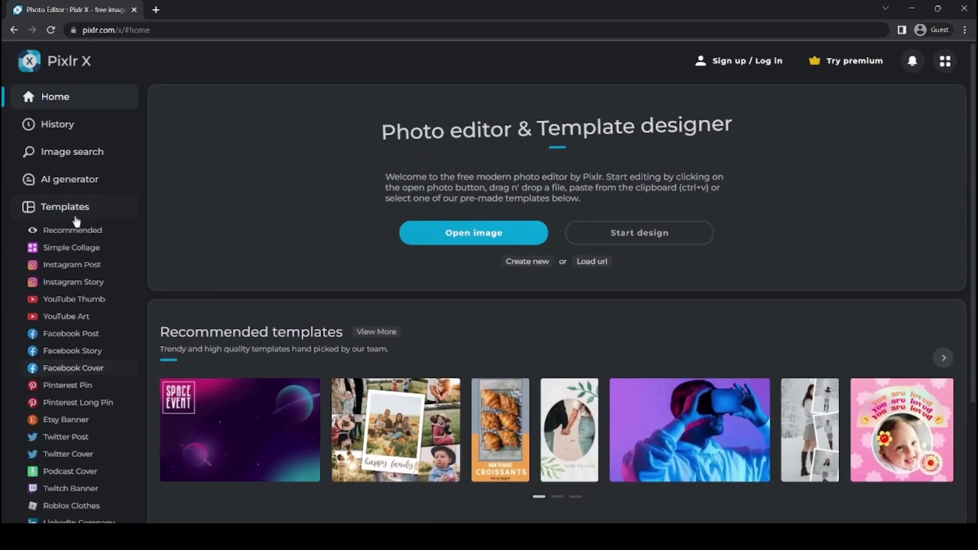
{"action": "scroll", "coordinate": [82, 316], "scroll_direction": "down", "scroll_amount": 3}
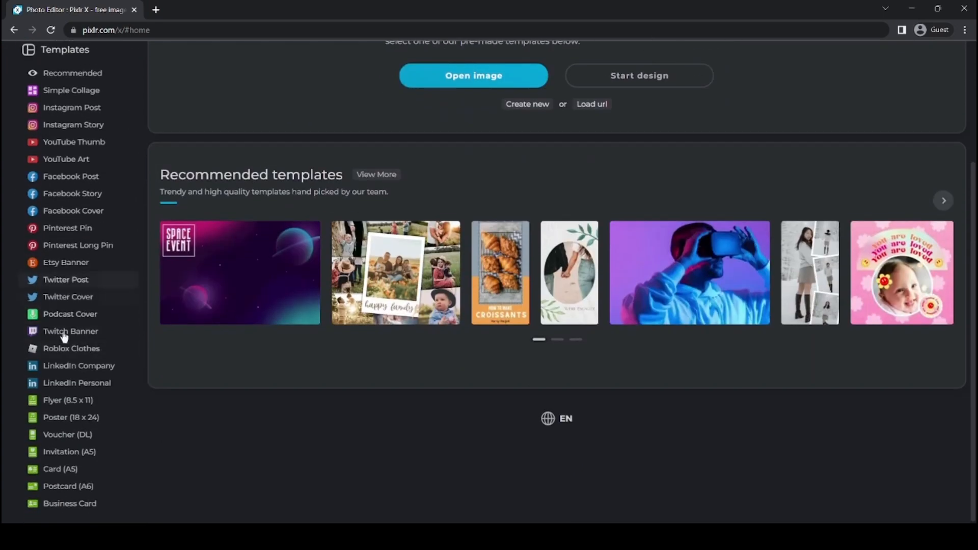
{"action": "scroll", "coordinate": [50, 225], "scroll_direction": "up", "scroll_amount": 3}
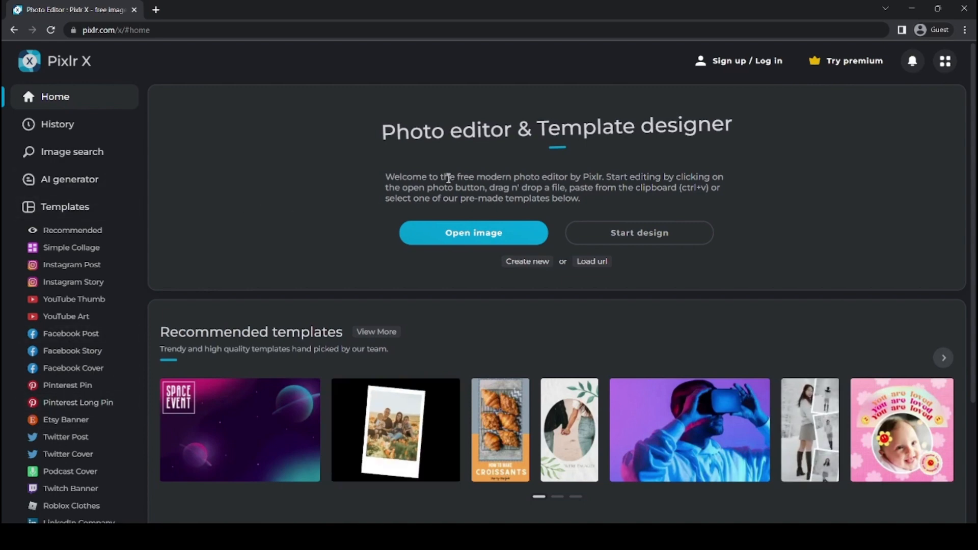
{"action": "left_click", "coordinate": [613, 234]}
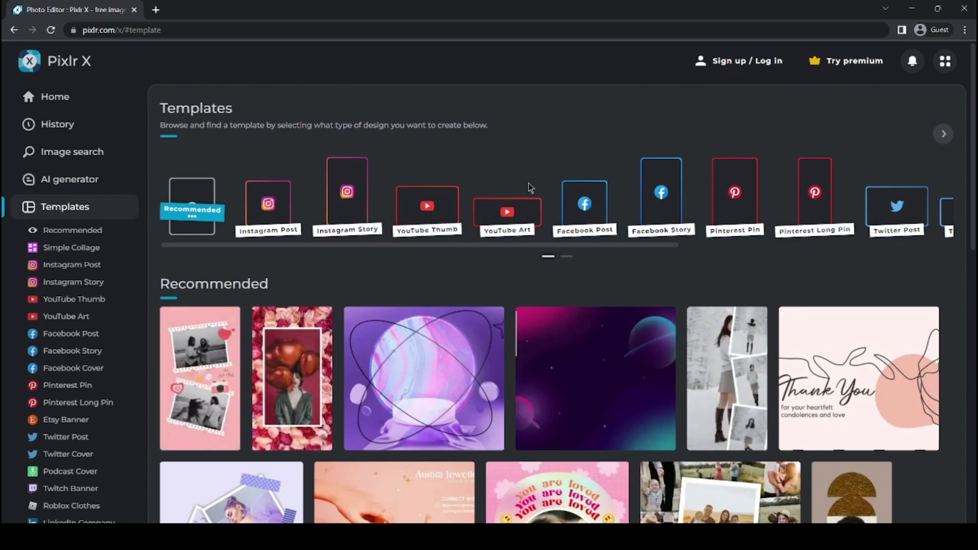
Step: Browse the YouTube Thumb templates and the Recommended templates in the gallery
{"action": "left_click", "coordinate": [421, 210]}
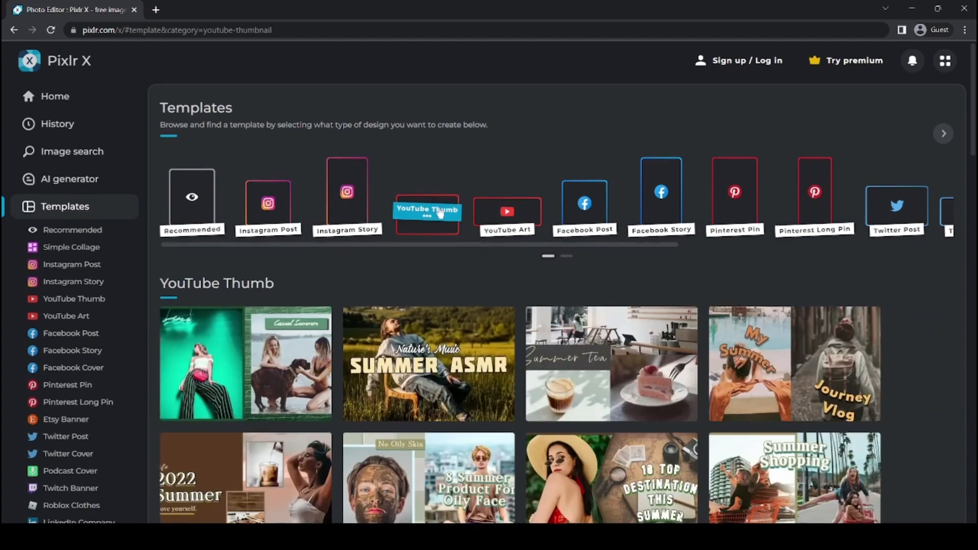
{"action": "scroll", "coordinate": [443, 209], "scroll_direction": "down", "scroll_amount": 2}
{"action": "scroll", "coordinate": [445, 210], "scroll_direction": "up", "scroll_amount": 1}
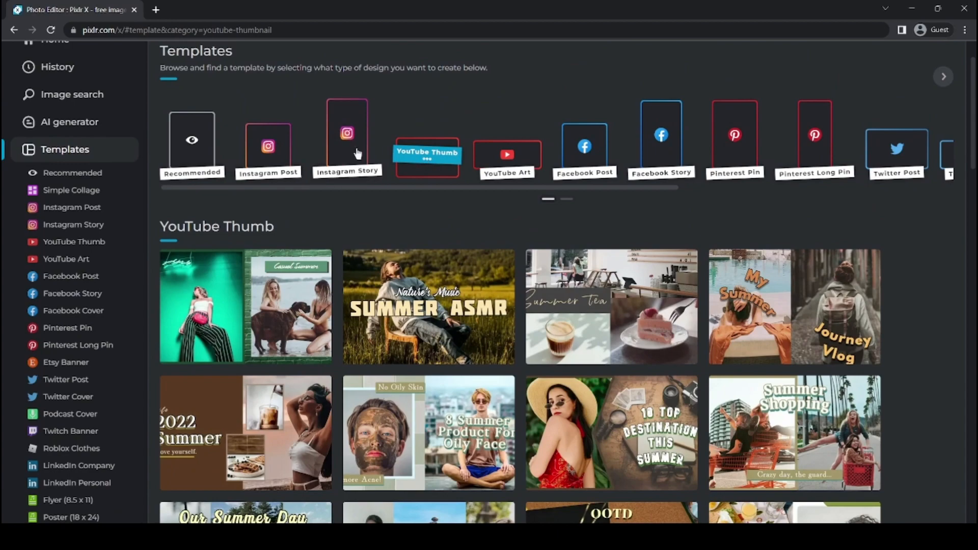
{"action": "left_click", "coordinate": [192, 153]}
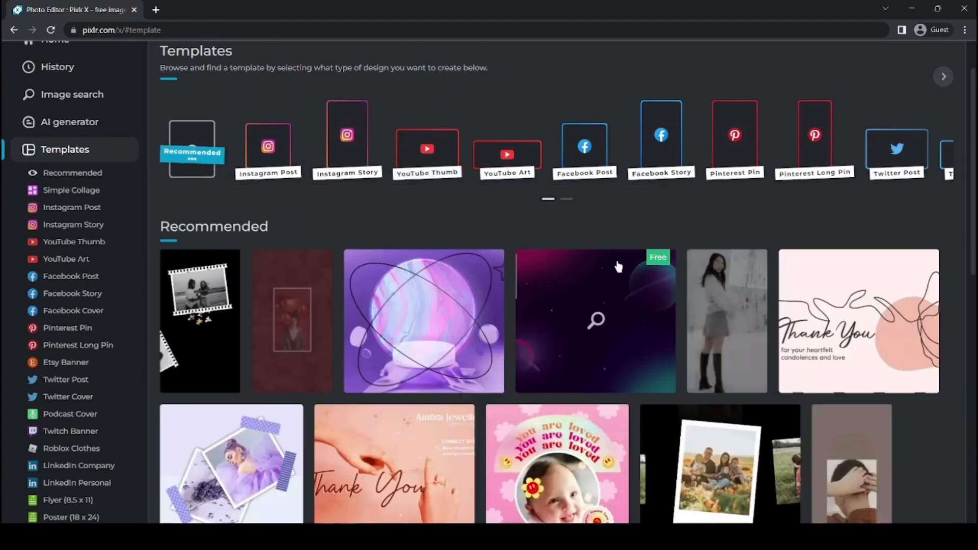
{"action": "scroll", "coordinate": [617, 263], "scroll_direction": "down", "scroll_amount": 8}
{"action": "scroll", "coordinate": [614, 274], "scroll_direction": "up", "scroll_amount": 6}
{"action": "scroll", "coordinate": [615, 274], "scroll_direction": "up", "scroll_amount": 5}
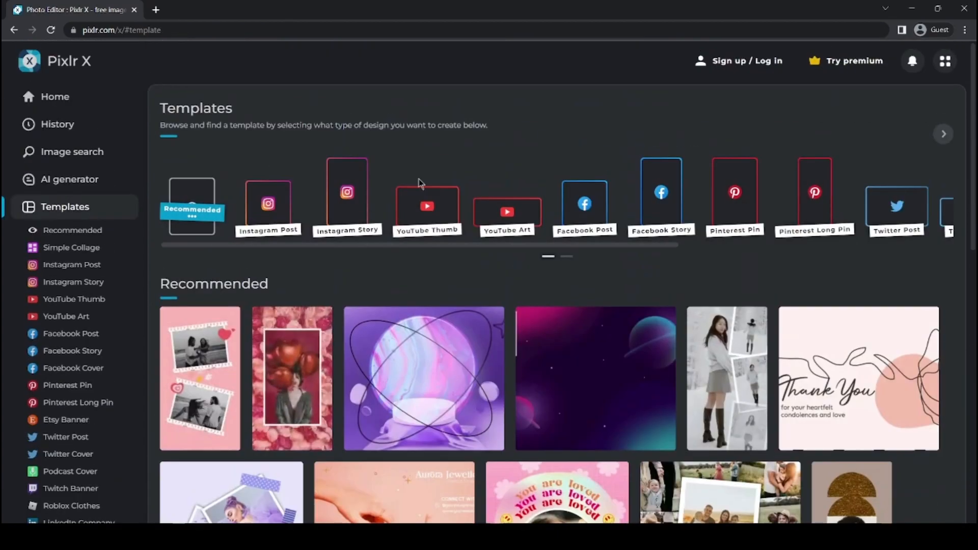
Step: Look through the Instagram Post templates in the gallery
{"action": "left_click", "coordinate": [268, 201]}
{"action": "scroll", "coordinate": [527, 283], "scroll_direction": "down", "scroll_amount": 1}
{"action": "scroll", "coordinate": [527, 283], "scroll_direction": "down", "scroll_amount": 7}
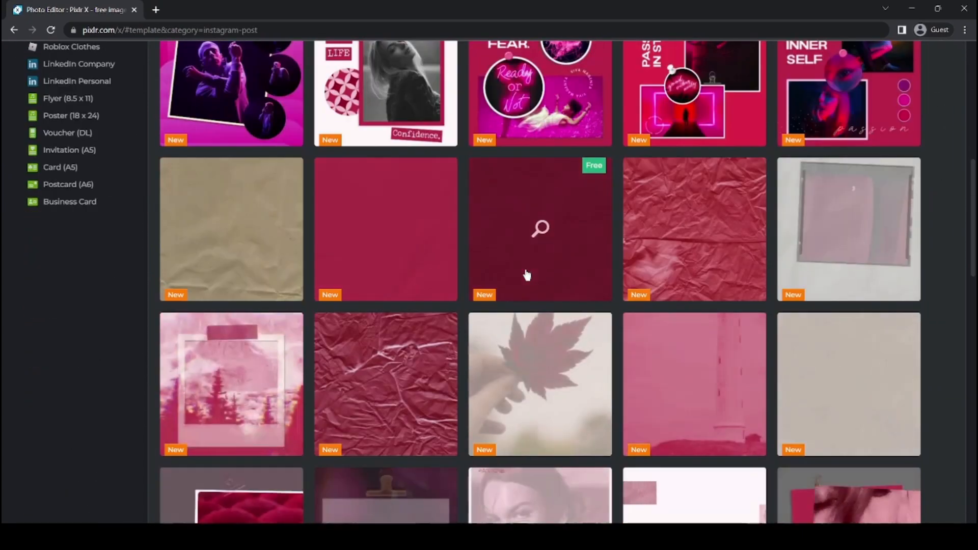
{"action": "scroll", "coordinate": [527, 275], "scroll_direction": "down", "scroll_amount": 8}
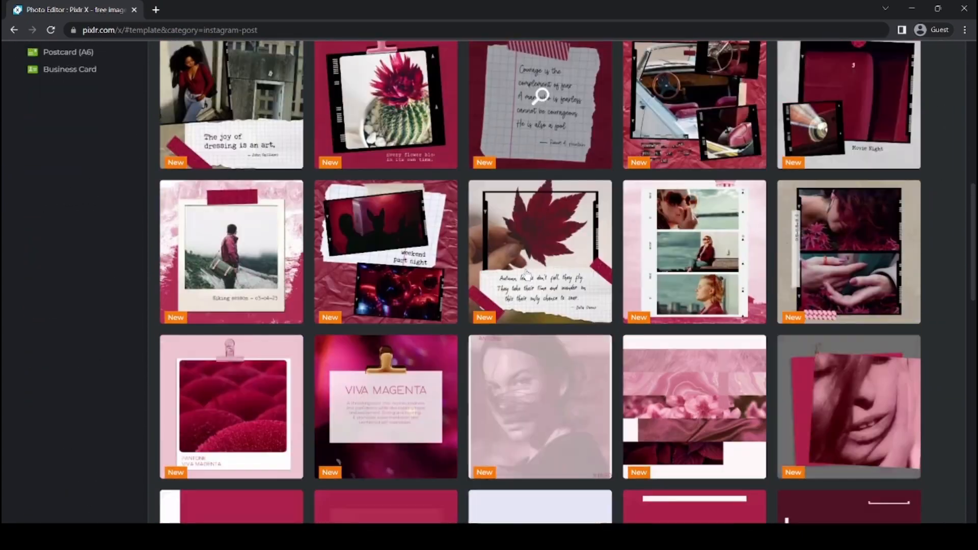
{"action": "scroll", "coordinate": [526, 270], "scroll_direction": "up", "scroll_amount": 15}
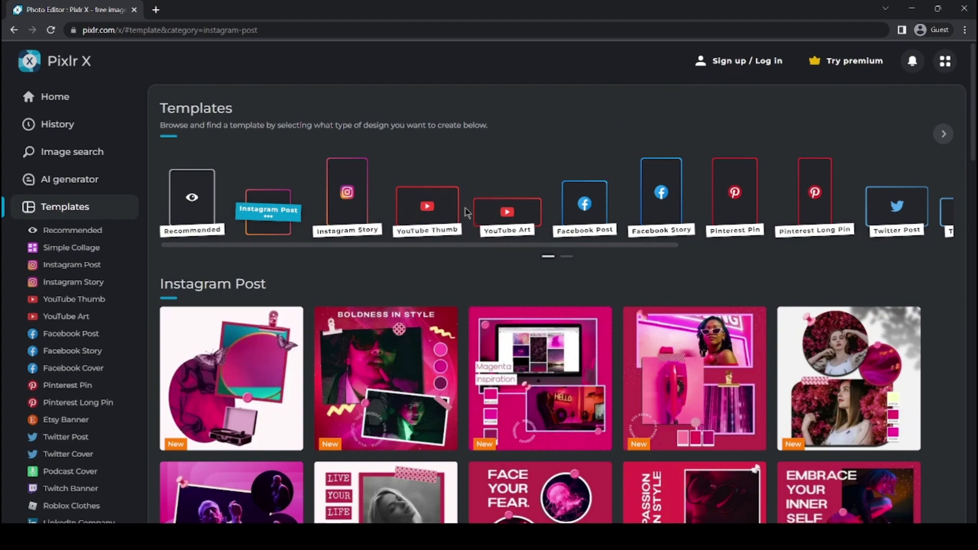
Step: Open the free 1920 x 1080 px Space Event virtual background from the Recommended templates for editing
{"action": "left_click", "coordinate": [189, 211]}
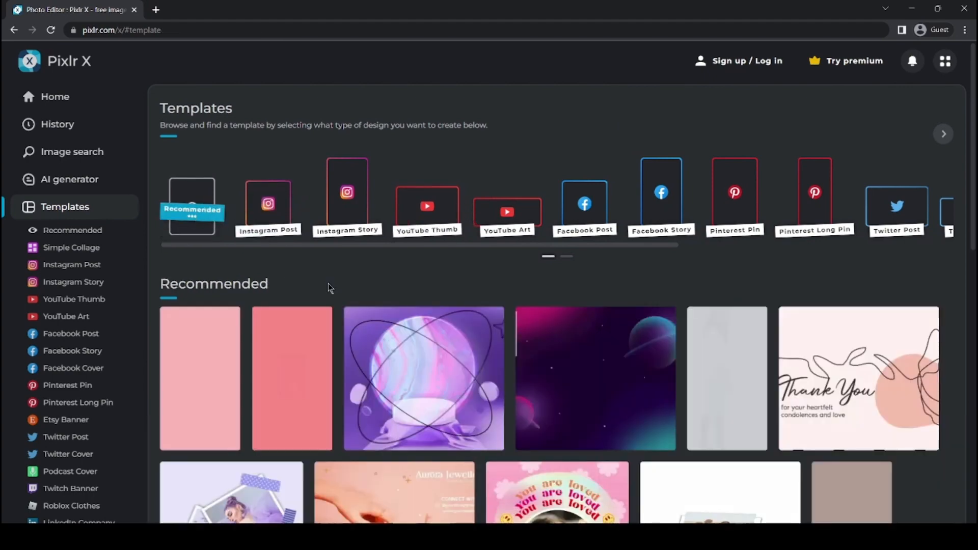
{"action": "scroll", "coordinate": [561, 275], "scroll_direction": "down", "scroll_amount": 2}
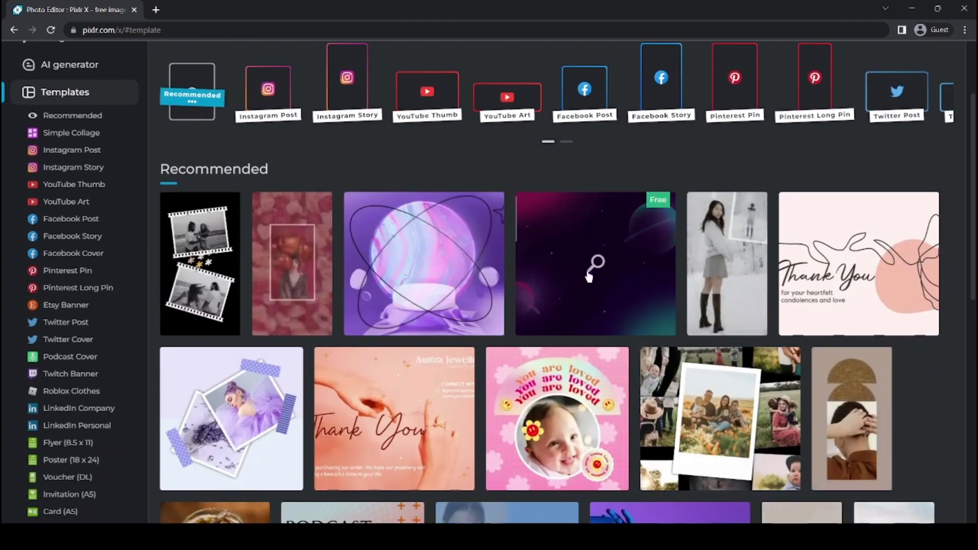
{"action": "left_click", "coordinate": [632, 262]}
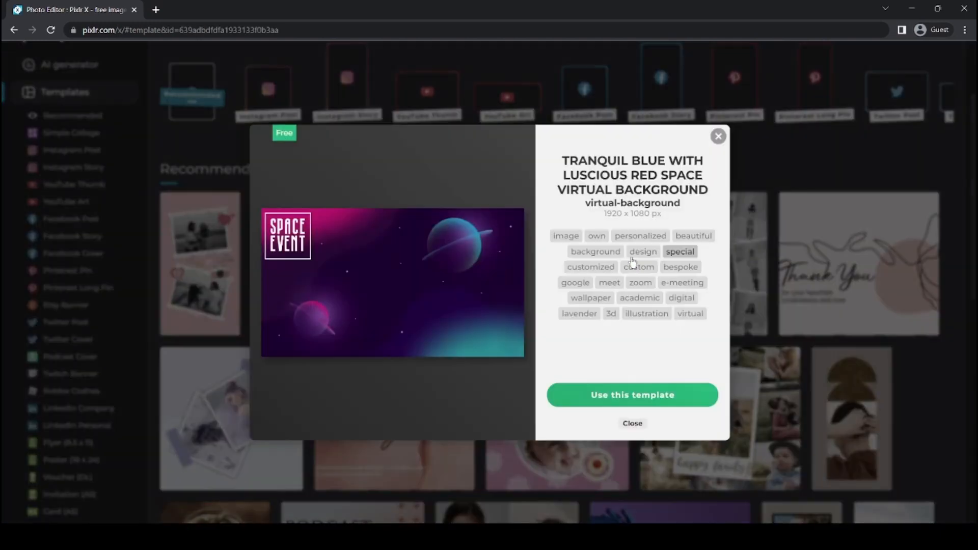
{"action": "left_click", "coordinate": [670, 396]}
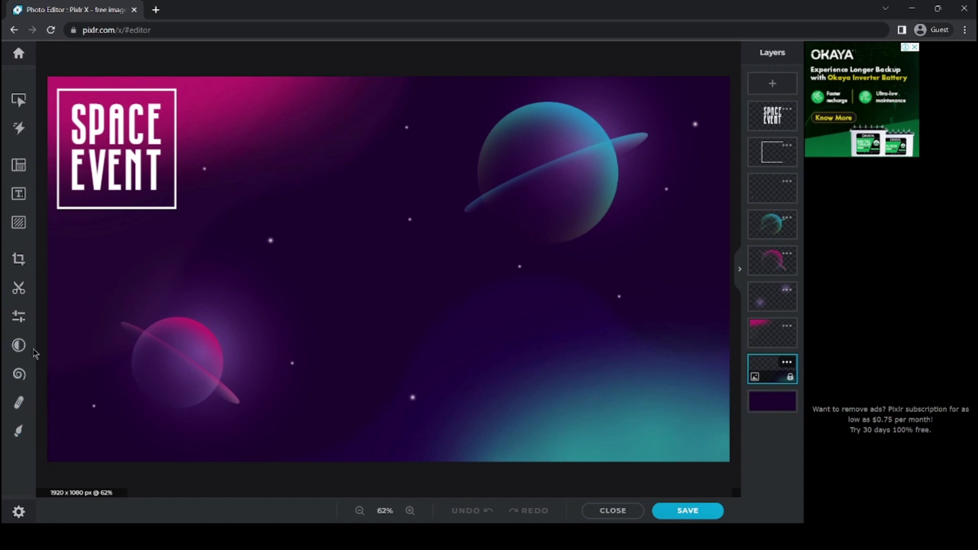
Step: Examine the arrange, animation and layout options available for the Space Event design
{"action": "left_click", "coordinate": [19, 102]}
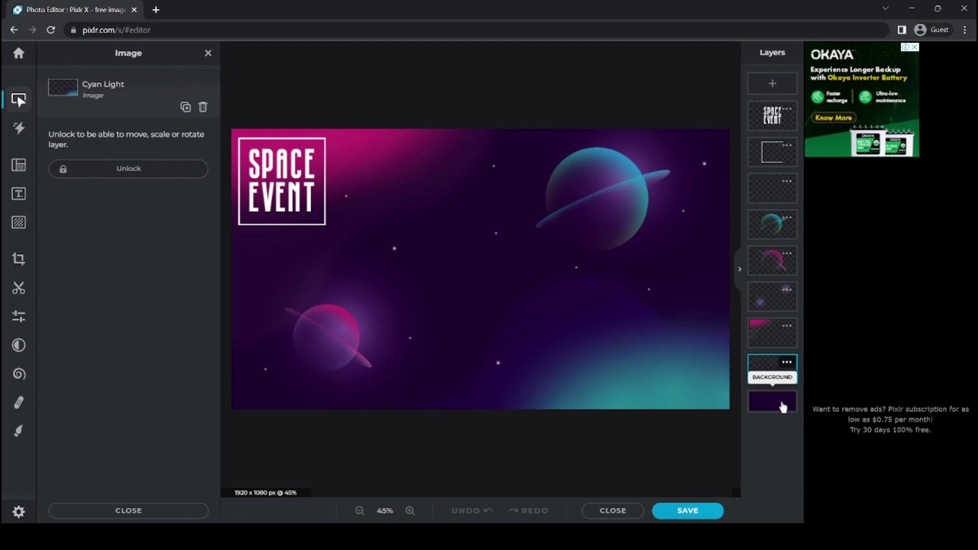
{"action": "left_click", "coordinate": [18, 127]}
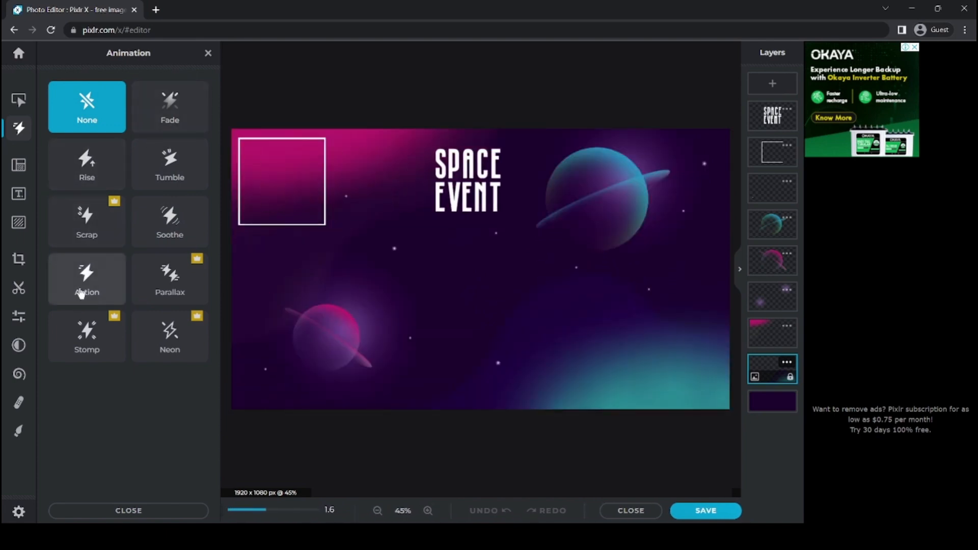
{"action": "left_click", "coordinate": [19, 166]}
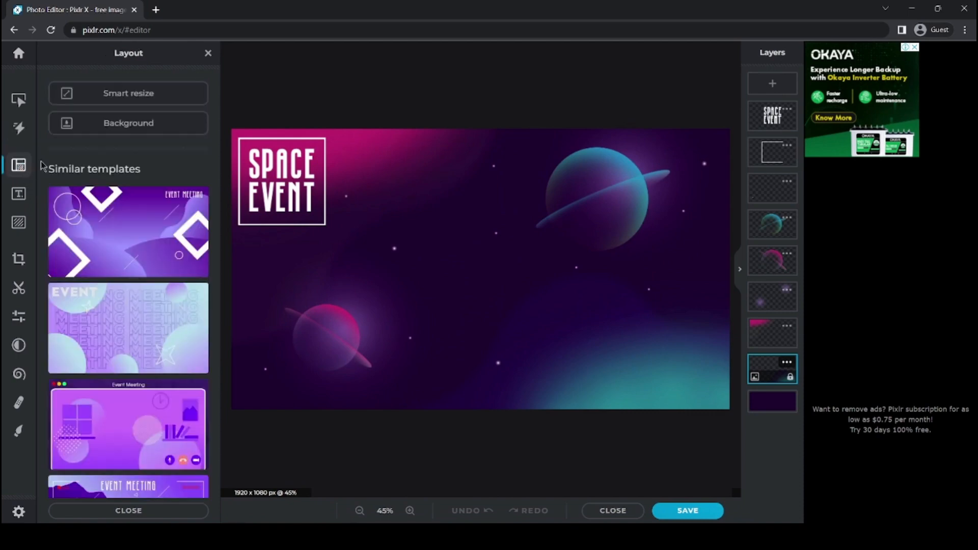
{"action": "scroll", "coordinate": [164, 251], "scroll_direction": "down", "scroll_amount": 1}
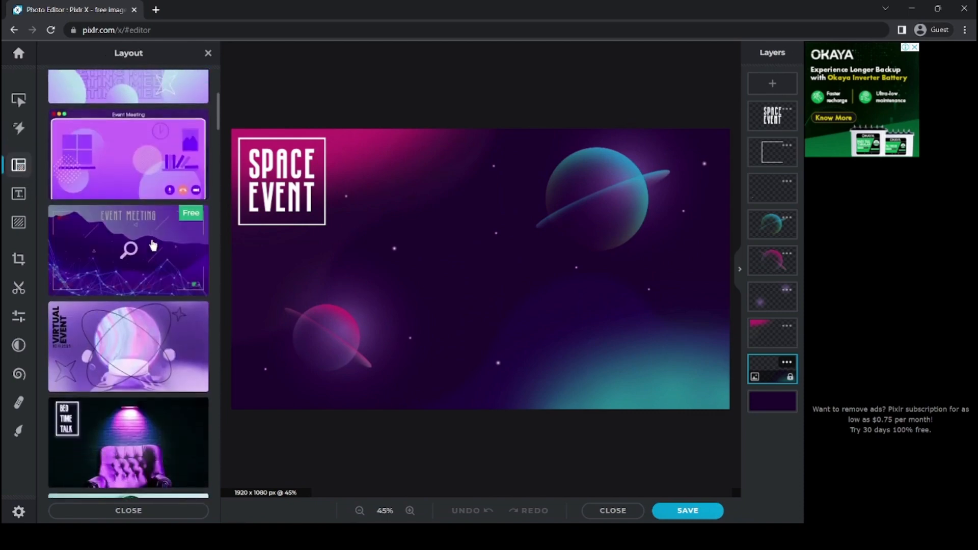
{"action": "scroll", "coordinate": [160, 127], "scroll_direction": "up", "scroll_amount": 2}
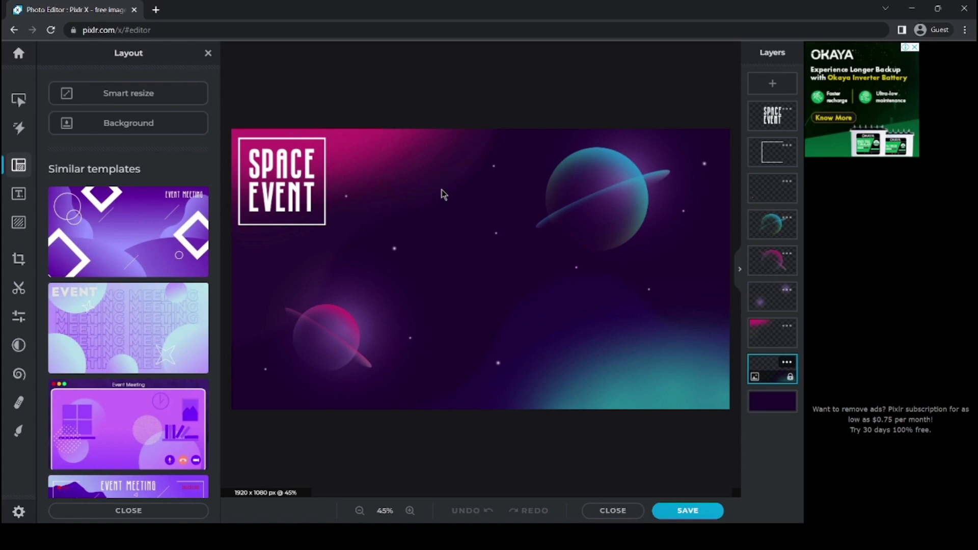
Step: Add the ready-made Autumn Sale text design to the canvas
{"action": "left_click", "coordinate": [17, 195]}
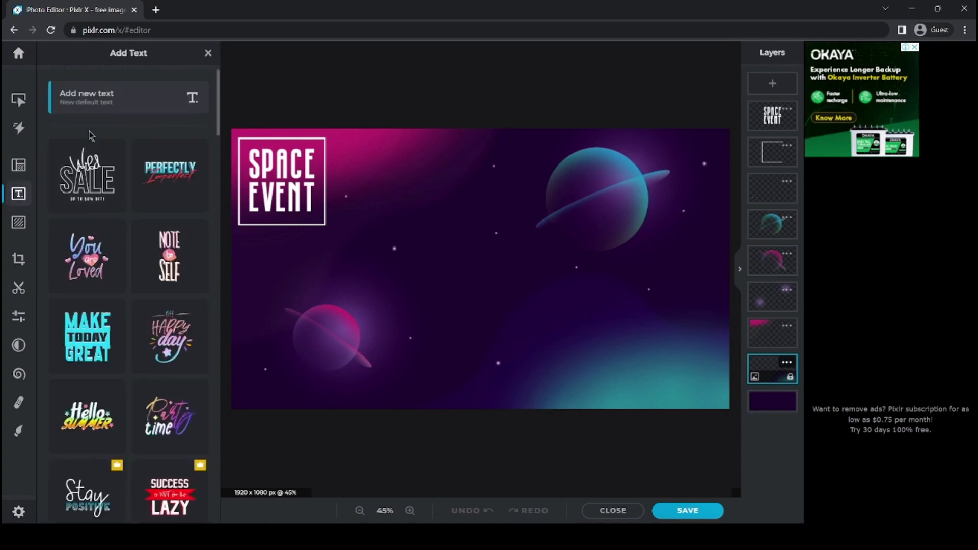
{"action": "scroll", "coordinate": [132, 153], "scroll_direction": "down", "scroll_amount": 7}
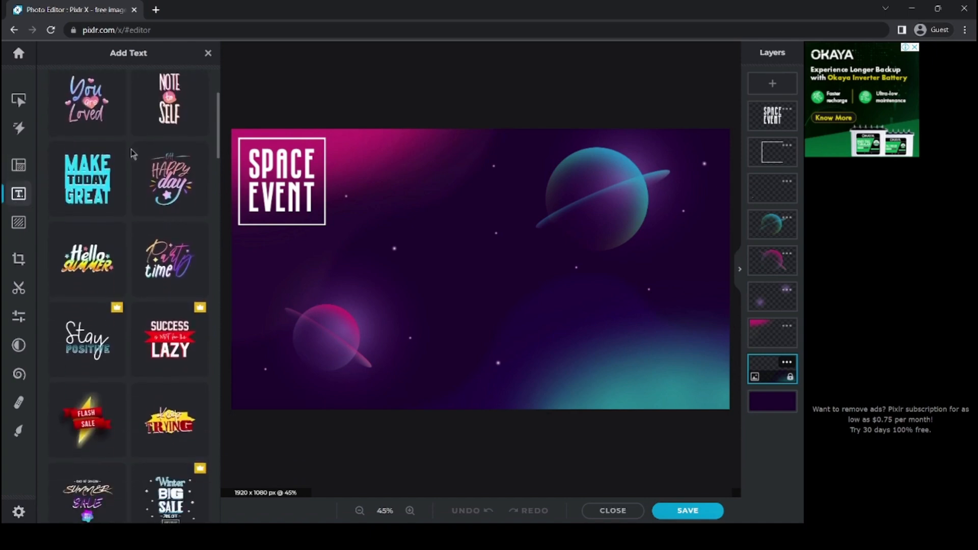
{"action": "scroll", "coordinate": [130, 148], "scroll_direction": "down", "scroll_amount": 4}
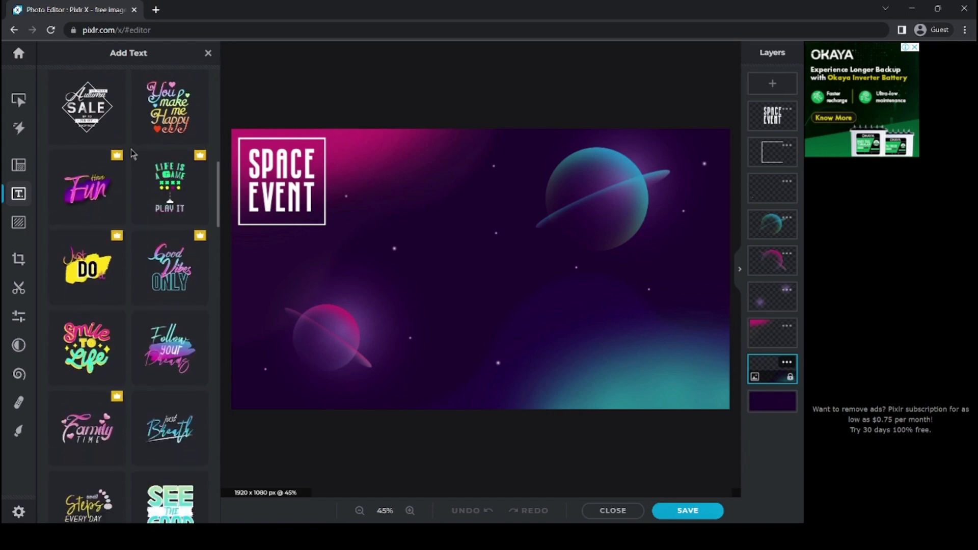
{"action": "left_click", "coordinate": [89, 163]}
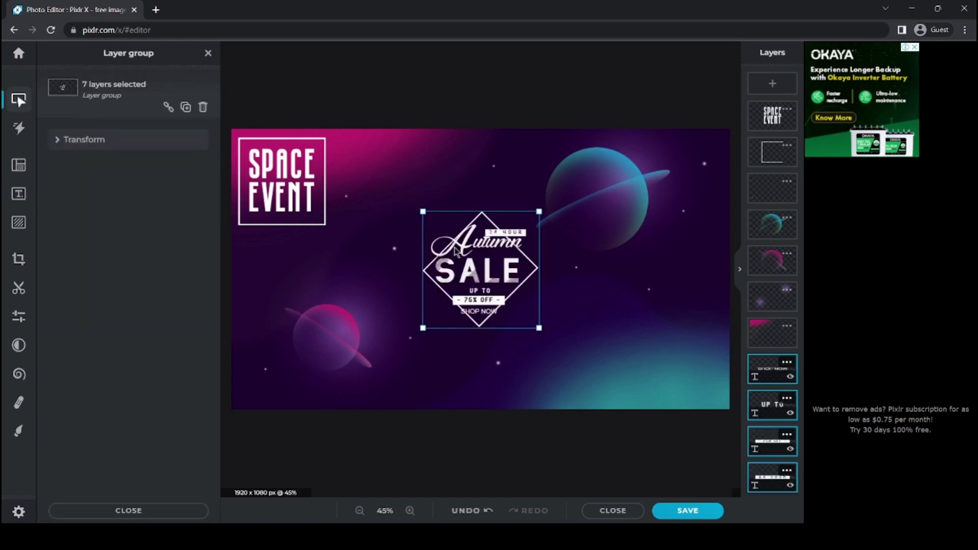
Step: Replace the word "Autumn" in the added sale text design with "dkfnskd"
{"action": "left_click", "coordinate": [510, 305]}
{"action": "left_click", "coordinate": [494, 291]}
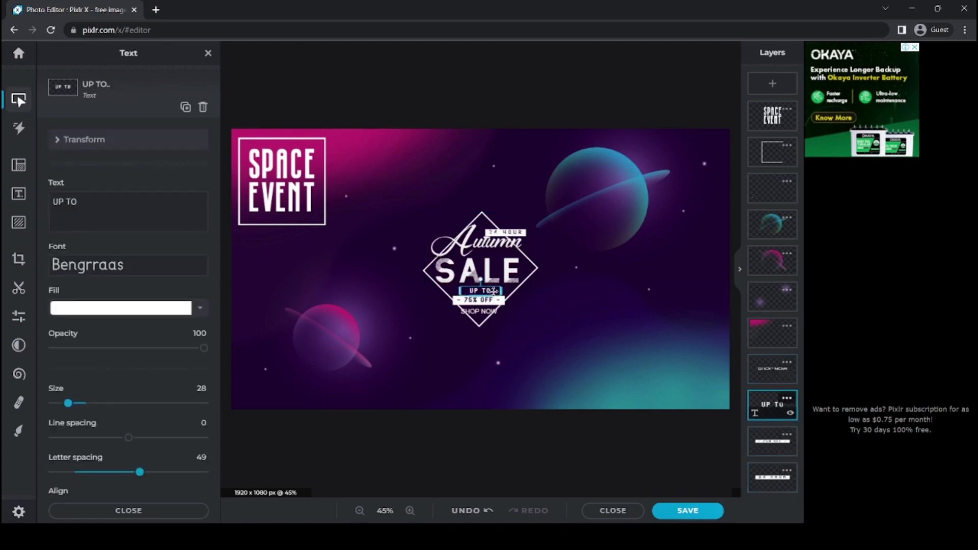
{"action": "left_click", "coordinate": [497, 244]}
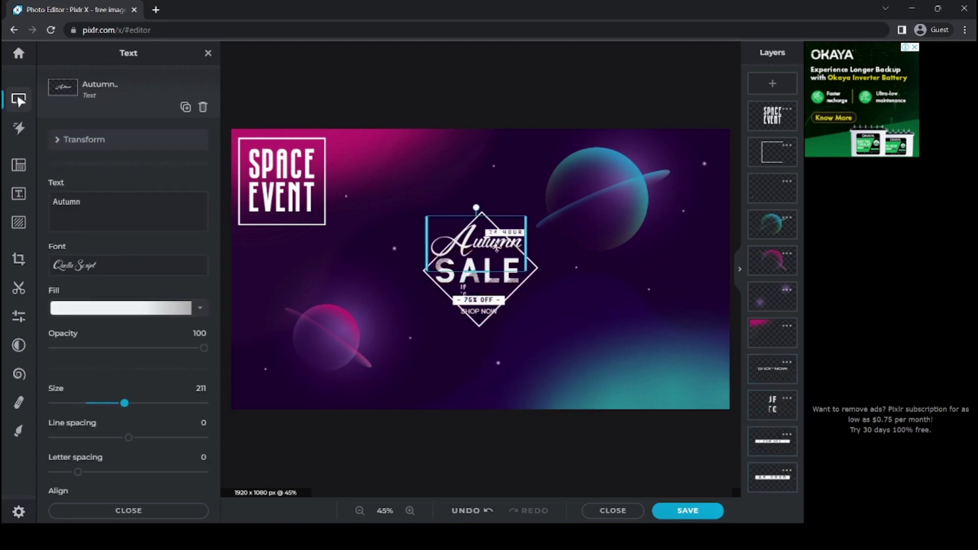
{"action": "double_click", "coordinate": [86, 213]}
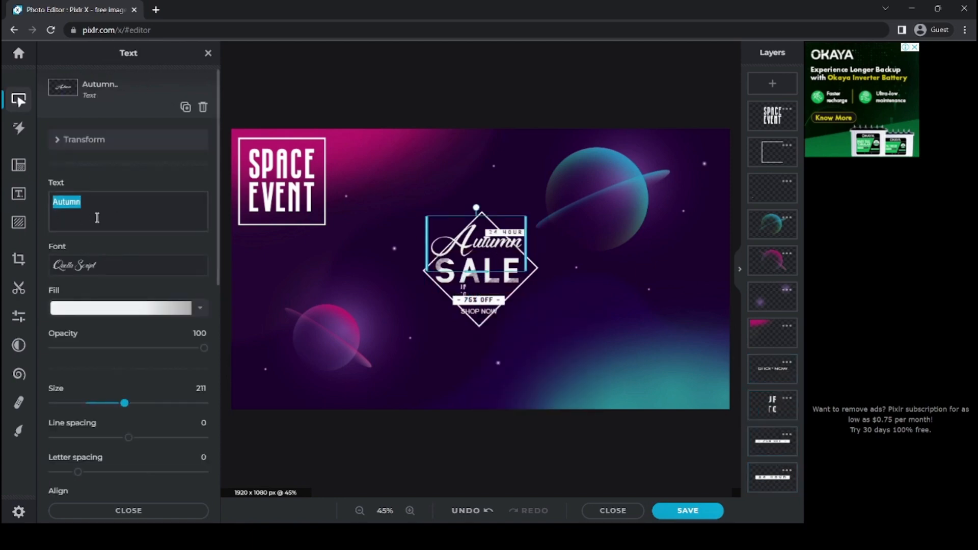
{"action": "key", "text": "BackSpace"}
{"action": "type", "text": "dkfnskd"}
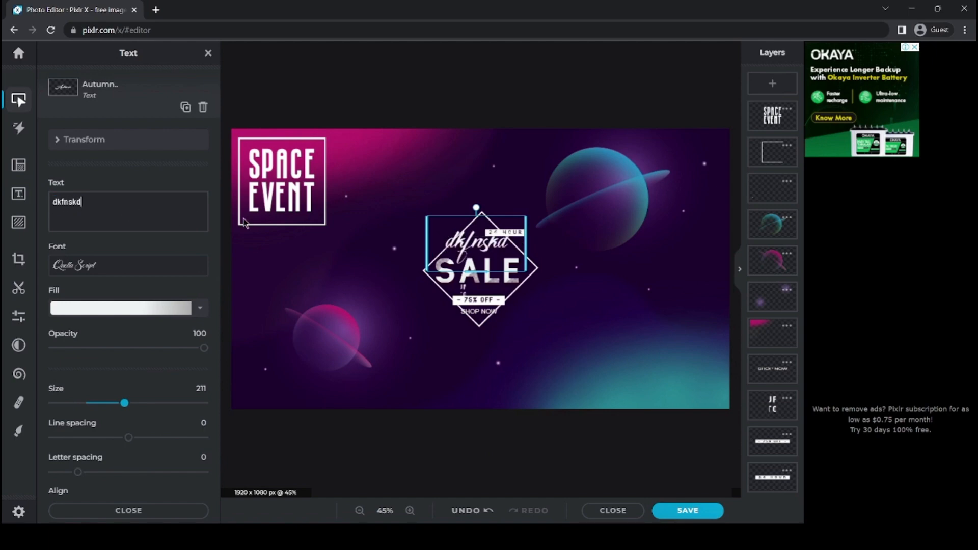
{"action": "left_click", "coordinate": [503, 271]}
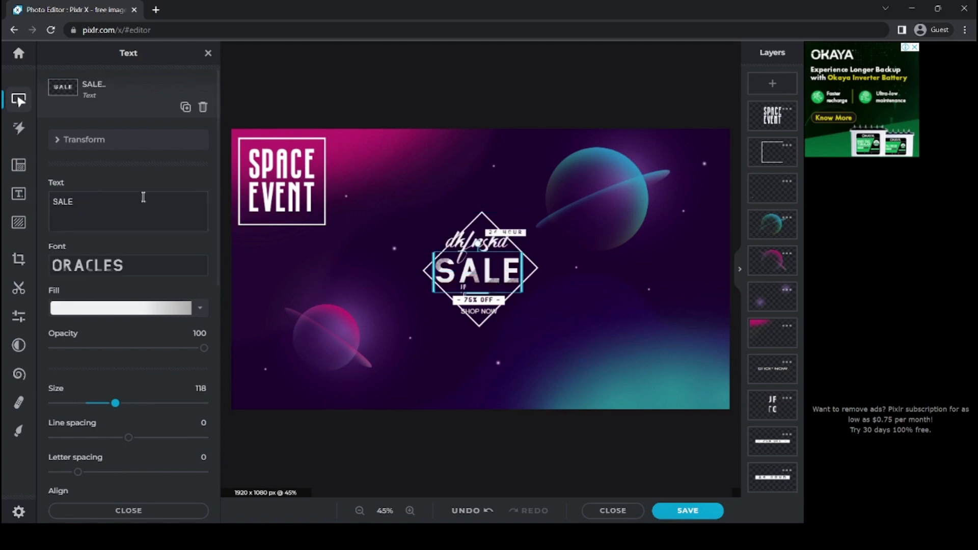
Step: Add the ready-made text design reading "The poet waits quietly to paint the unsaid" to the canvas
{"action": "left_click", "coordinate": [19, 194]}
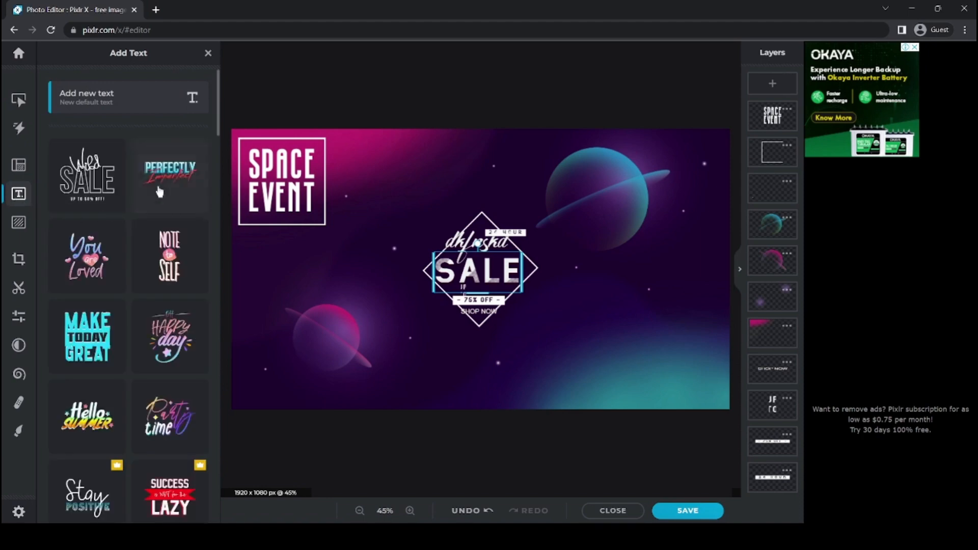
{"action": "scroll", "coordinate": [121, 336], "scroll_direction": "down", "scroll_amount": 2}
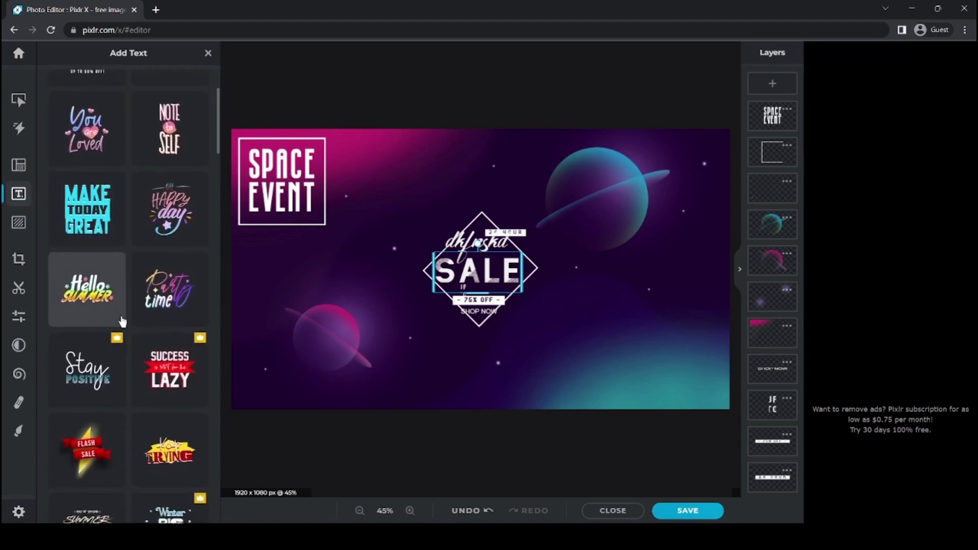
{"action": "scroll", "coordinate": [124, 319], "scroll_direction": "up", "scroll_amount": 2}
{"action": "scroll", "coordinate": [125, 319], "scroll_direction": "down", "scroll_amount": 10}
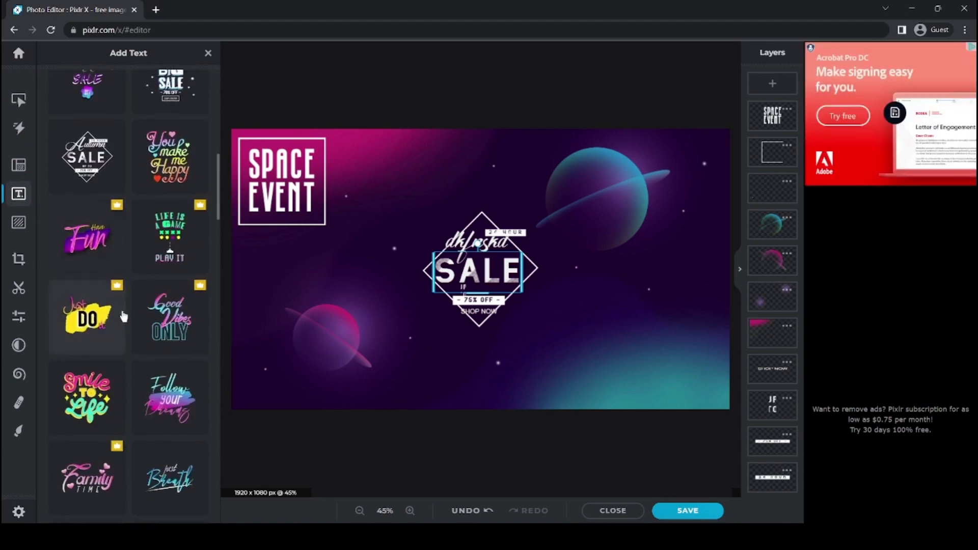
{"action": "scroll", "coordinate": [124, 316], "scroll_direction": "down", "scroll_amount": 5}
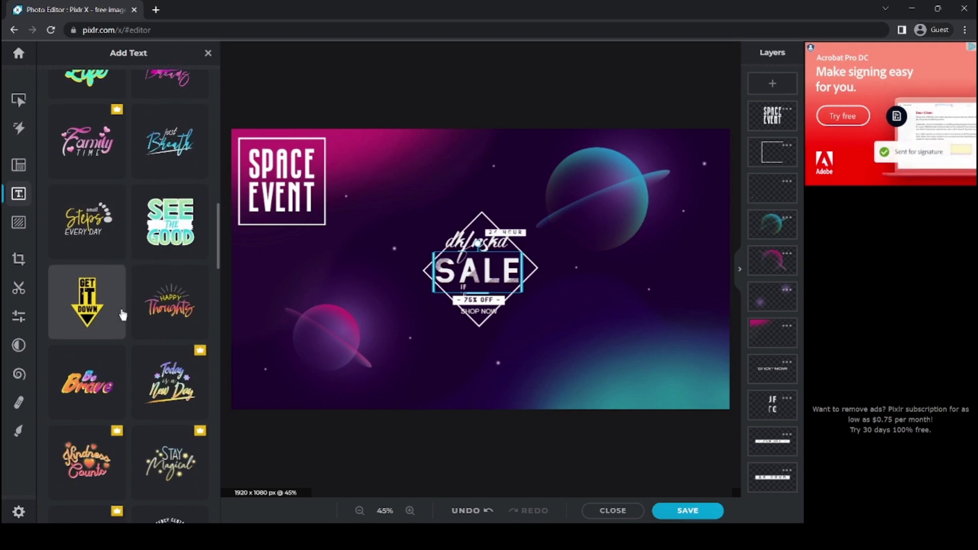
{"action": "scroll", "coordinate": [119, 309], "scroll_direction": "down", "scroll_amount": 8}
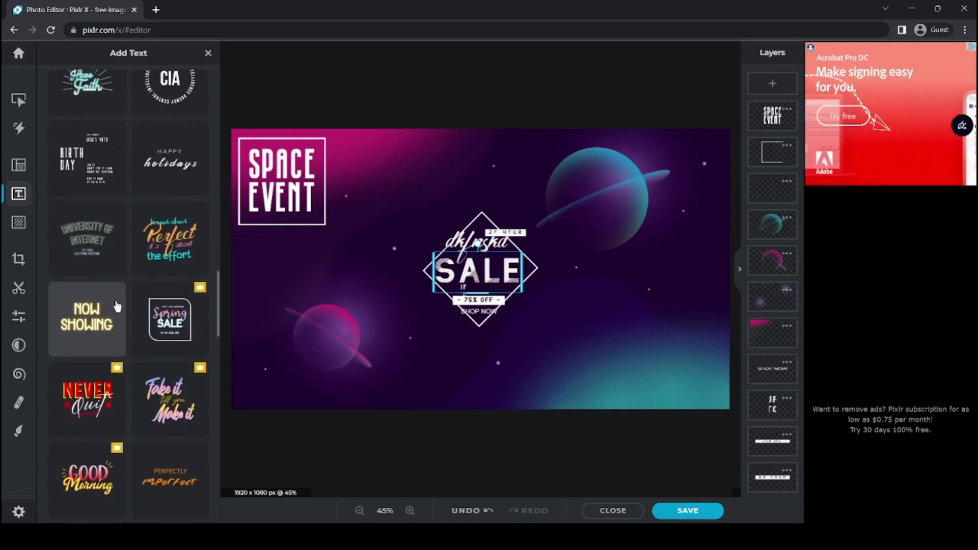
{"action": "scroll", "coordinate": [115, 299], "scroll_direction": "up", "scroll_amount": 1}
{"action": "scroll", "coordinate": [118, 291], "scroll_direction": "down", "scroll_amount": 5}
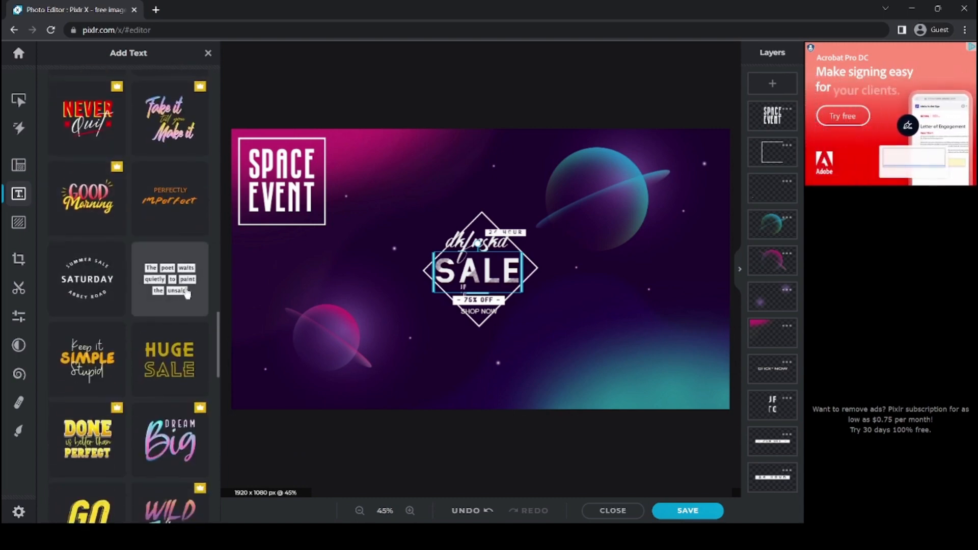
{"action": "left_click", "coordinate": [179, 276]}
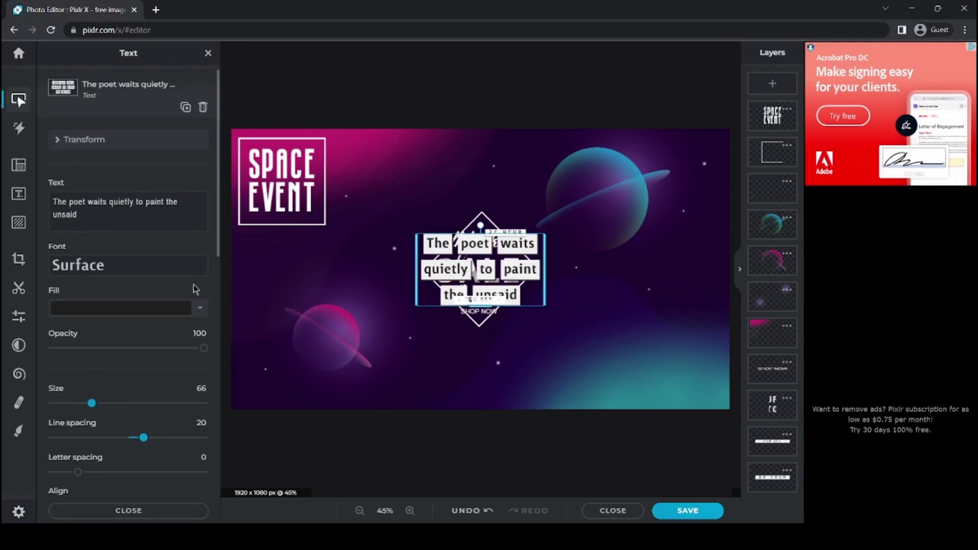
Step: Examine the element library's sticker collections, from speech bubbles and arrows to the Halloween, New Year and animal sets
{"action": "left_click", "coordinate": [18, 223]}
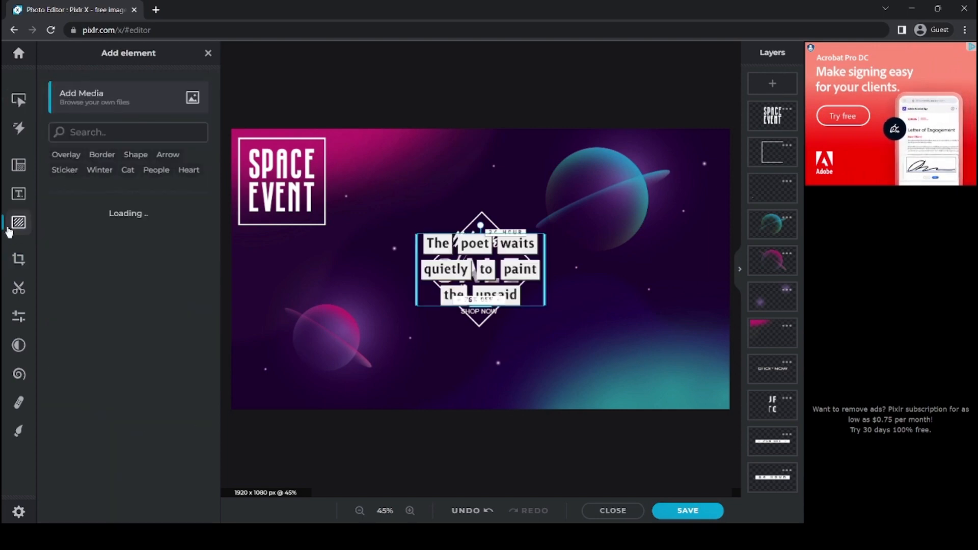
{"action": "scroll", "coordinate": [96, 343], "scroll_direction": "down", "scroll_amount": 5}
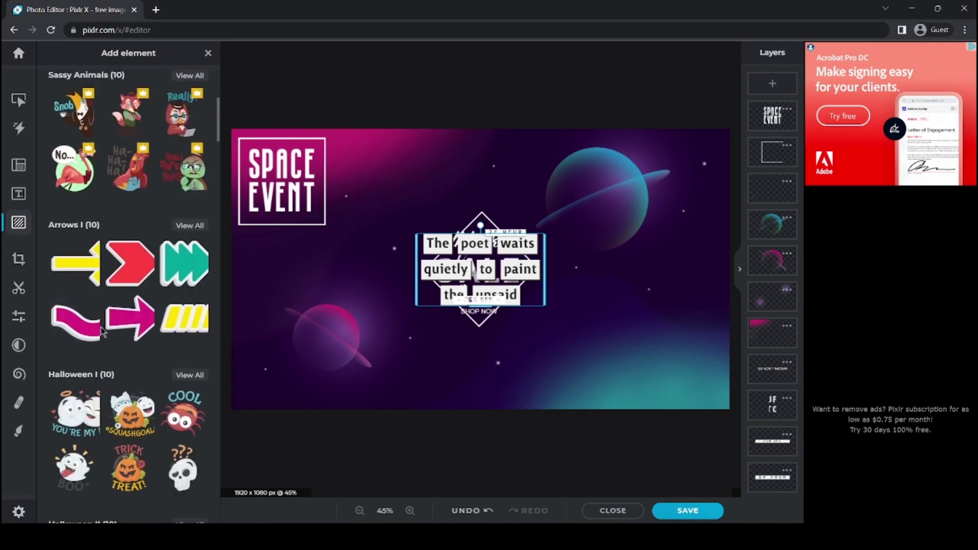
{"action": "scroll", "coordinate": [112, 240], "scroll_direction": "down", "scroll_amount": 3}
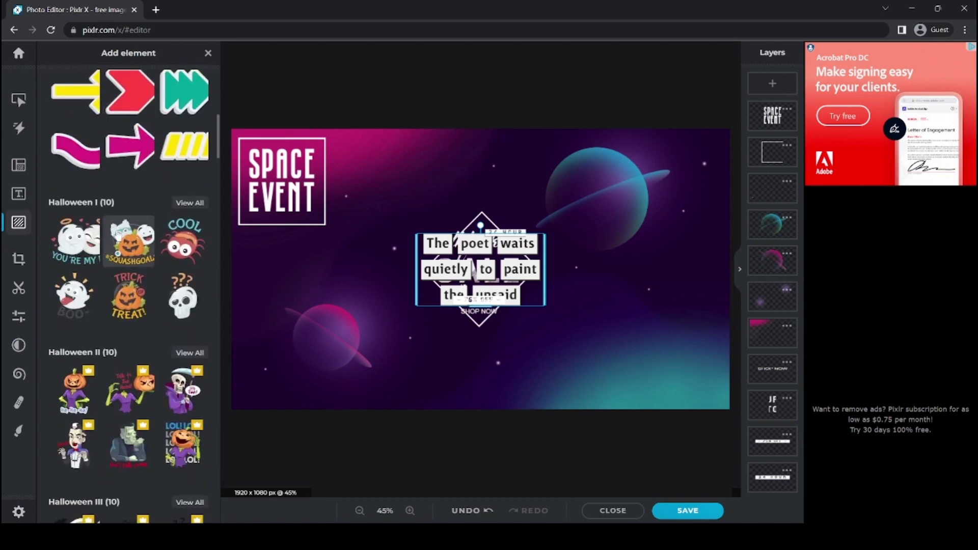
{"action": "scroll", "coordinate": [117, 235], "scroll_direction": "up", "scroll_amount": 8}
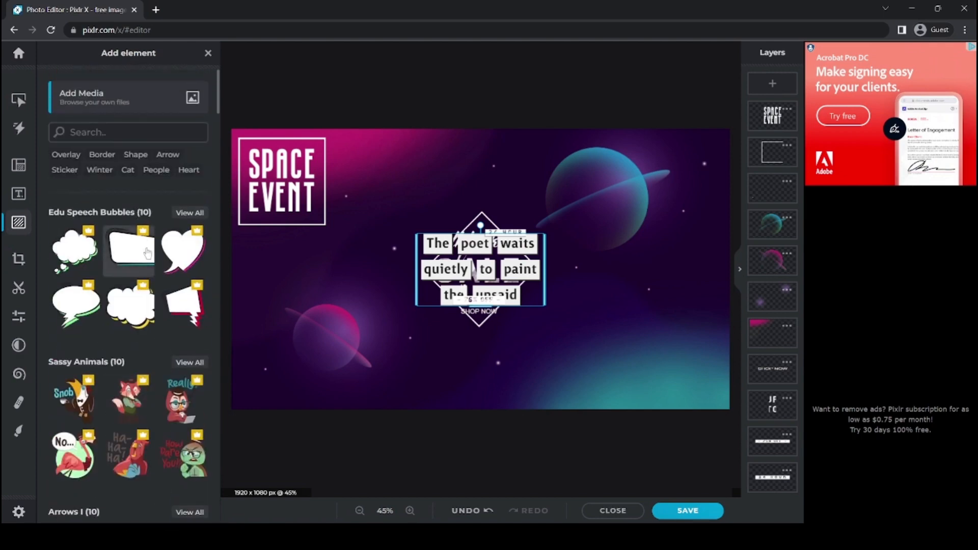
{"action": "scroll", "coordinate": [159, 330], "scroll_direction": "down", "scroll_amount": 8}
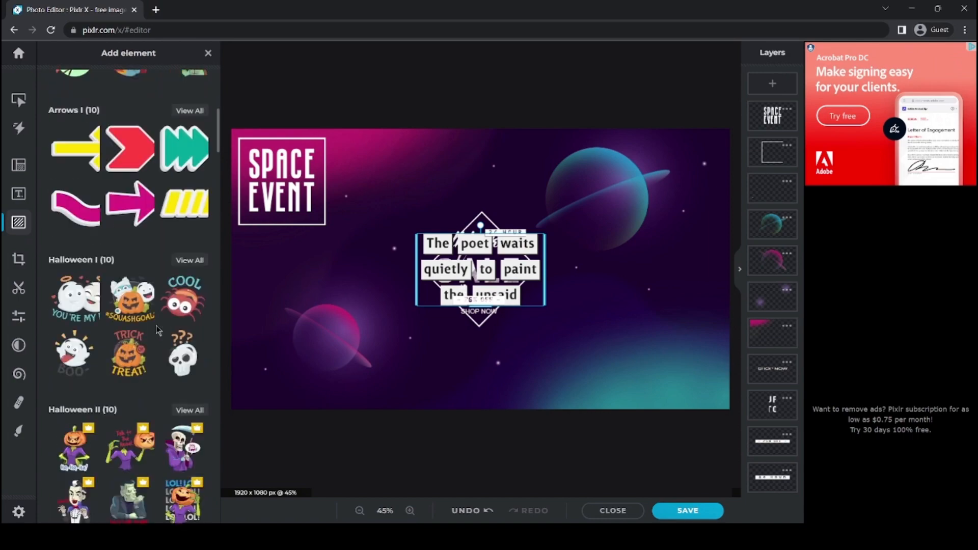
{"action": "scroll", "coordinate": [157, 330], "scroll_direction": "down", "scroll_amount": 20}
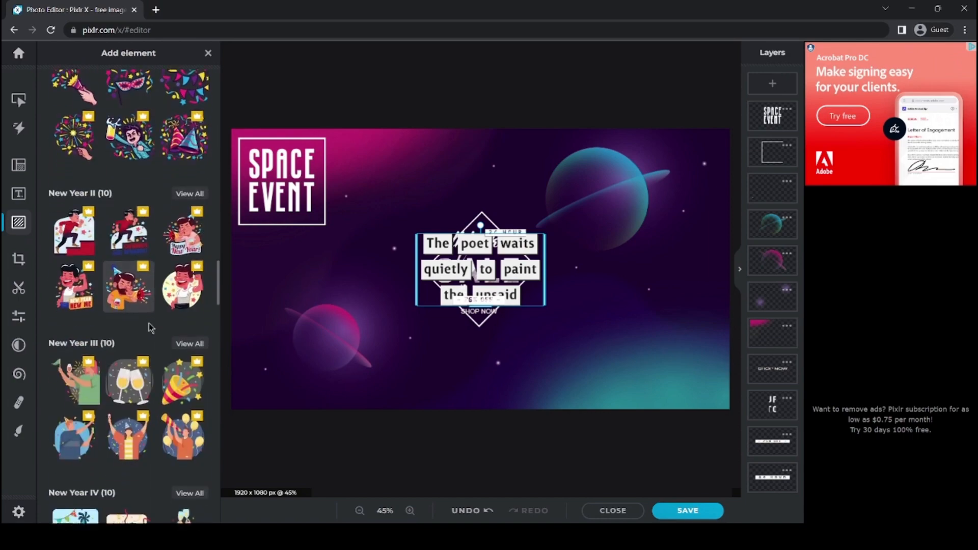
{"action": "scroll", "coordinate": [149, 323], "scroll_direction": "down", "scroll_amount": 9}
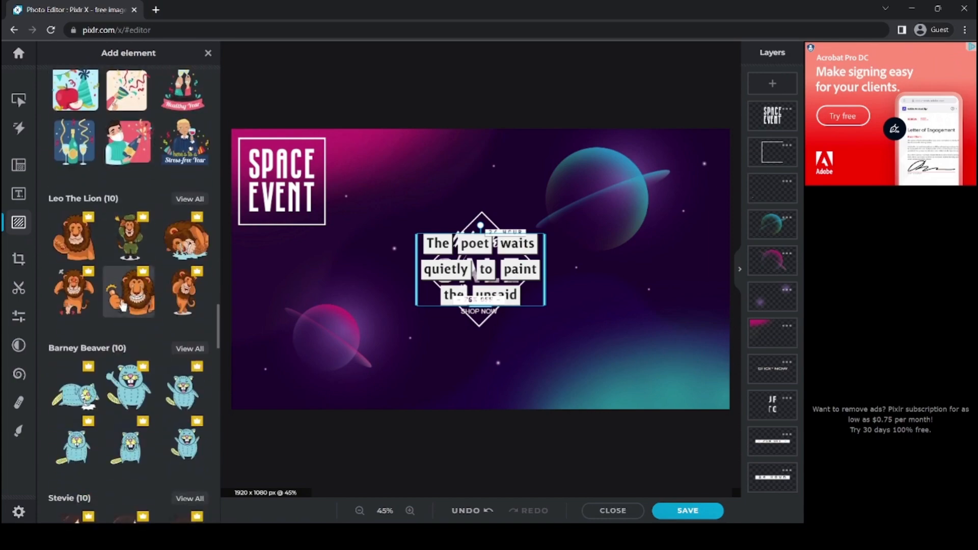
{"action": "scroll", "coordinate": [114, 255], "scroll_direction": "down", "scroll_amount": 3}
{"action": "scroll", "coordinate": [102, 198], "scroll_direction": "up", "scroll_amount": 3}
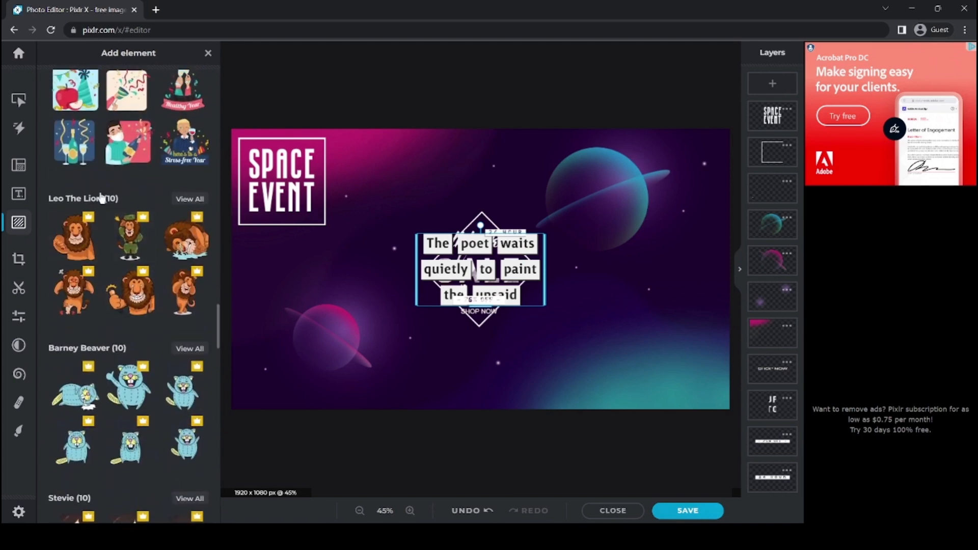
Step: With the Crop tool, rotate the whole design left through a full turn in four quarter-turns
{"action": "left_click", "coordinate": [19, 259]}
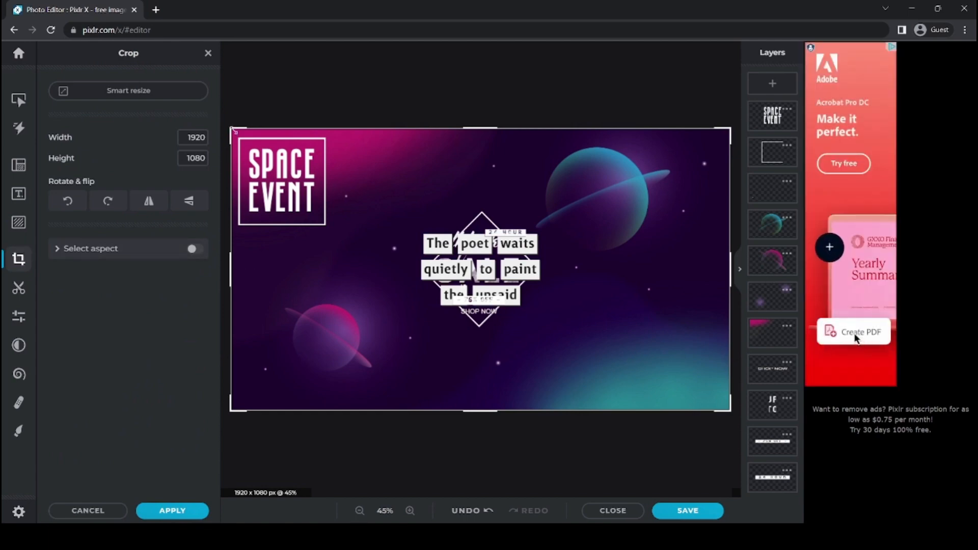
{"action": "mouse_move", "coordinate": [230, 128]}
{"action": "left_mouse_down"}
{"action": "mouse_move", "coordinate": [305, 192]}
{"action": "mouse_move", "coordinate": [230, 145]}
{"action": "mouse_move", "coordinate": [231, 128]}
{"action": "left_mouse_up"}
{"action": "mouse_move", "coordinate": [474, 137]}
{"action": "left_mouse_down"}
{"action": "mouse_move", "coordinate": [470, 159]}
{"action": "mouse_move", "coordinate": [480, 125]}
{"action": "left_mouse_up"}
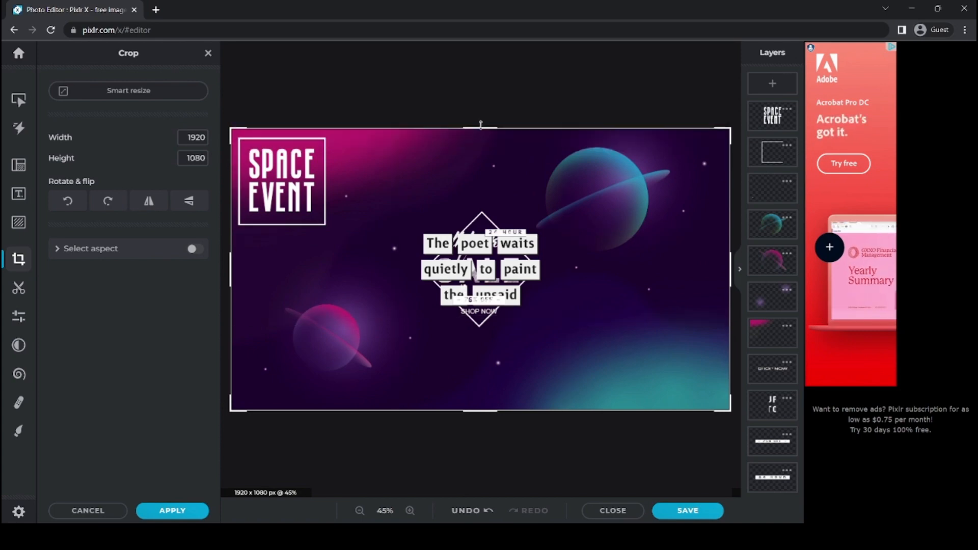
{"action": "left_click", "coordinate": [79, 201]}
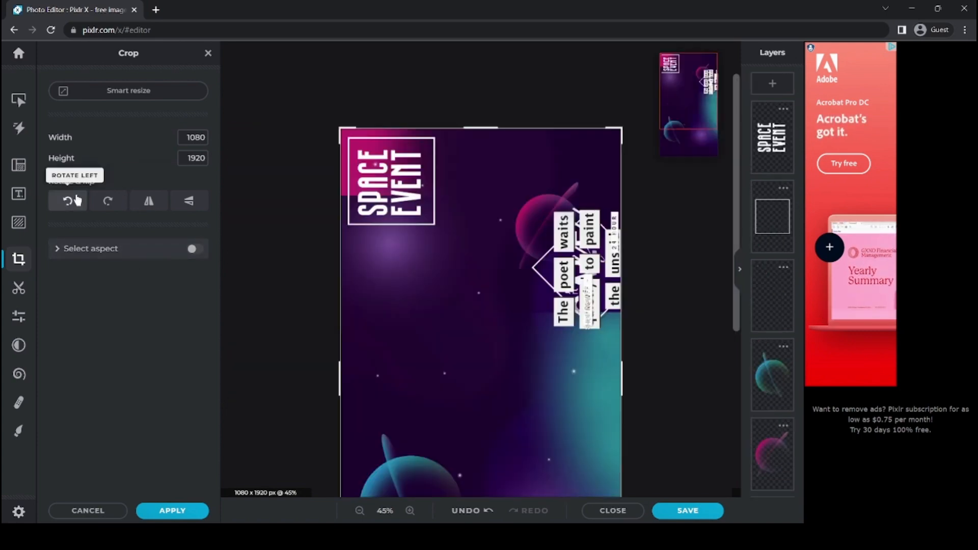
{"action": "left_click", "coordinate": [78, 201]}
{"action": "left_click", "coordinate": [78, 201]}
{"action": "left_click", "coordinate": [78, 201]}
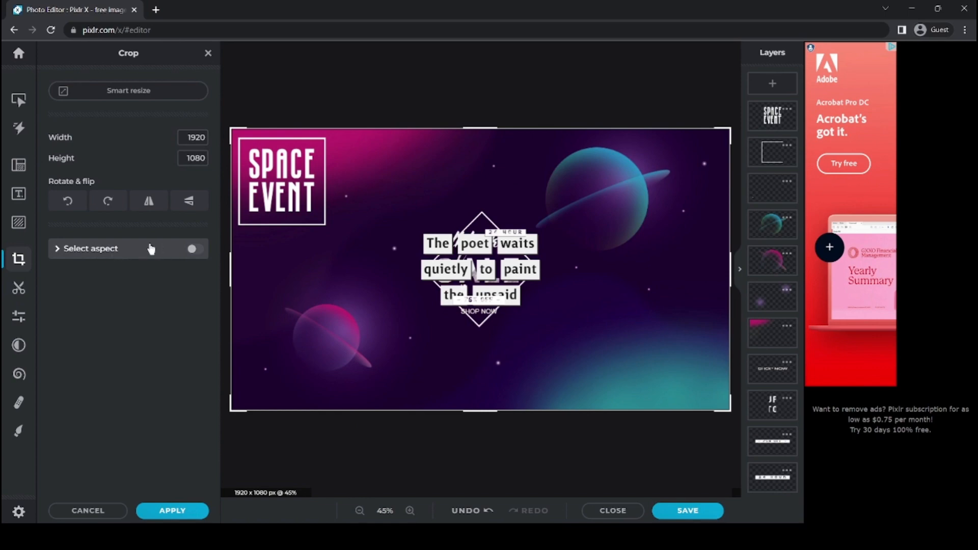
Step: Try to use the Cutout tool on the Space Event text layer
{"action": "left_click", "coordinate": [16, 289]}
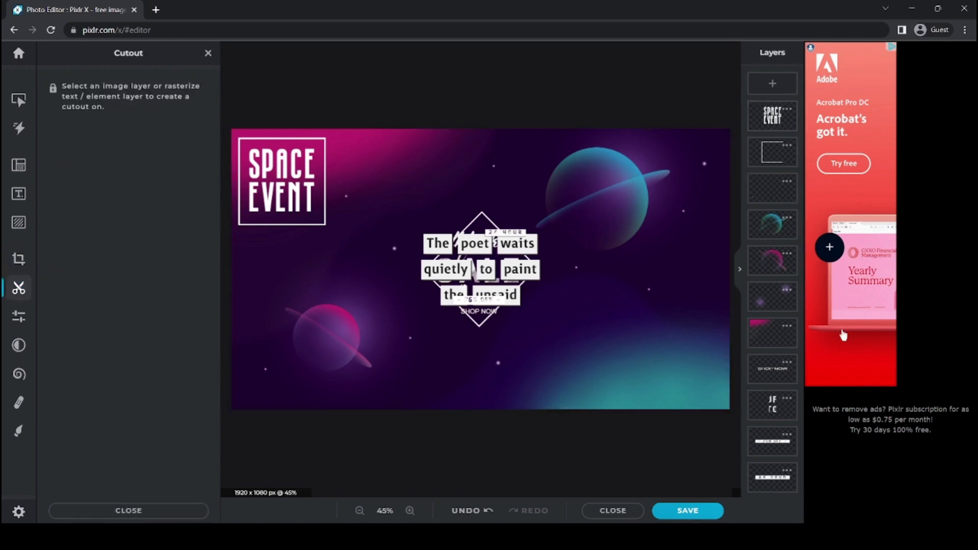
{"action": "left_click", "coordinate": [775, 117]}
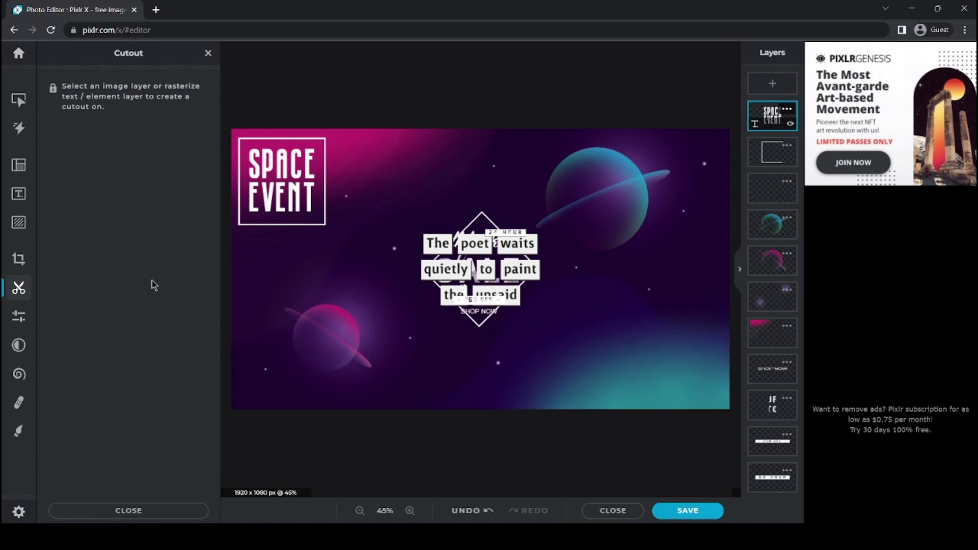
{"action": "left_click", "coordinate": [18, 288]}
{"action": "left_click", "coordinate": [18, 287]}
{"action": "left_click", "coordinate": [18, 288]}
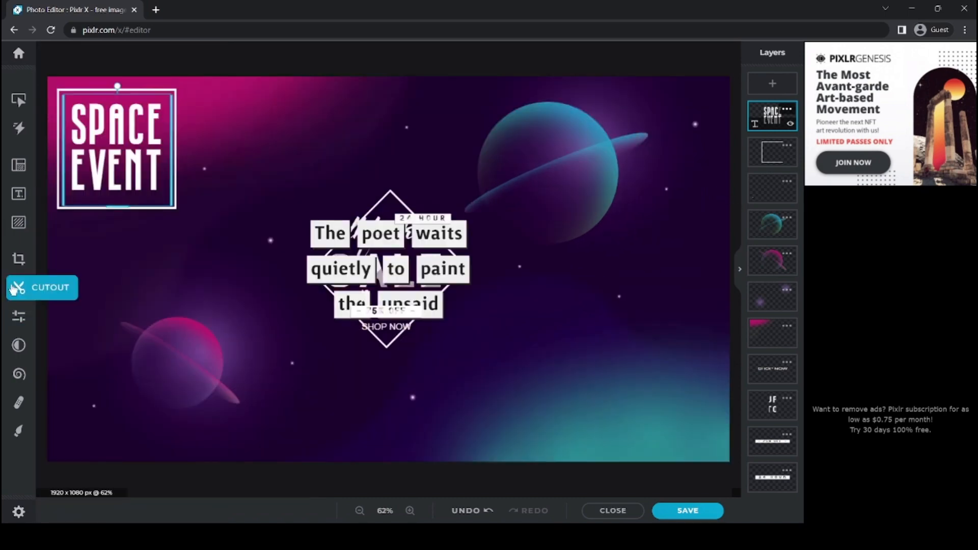
Step: Unlock the Cyan Light image layer and use a rectangular cutout in Keep mode on a small area beside the sale badge
{"action": "left_click", "coordinate": [325, 233]}
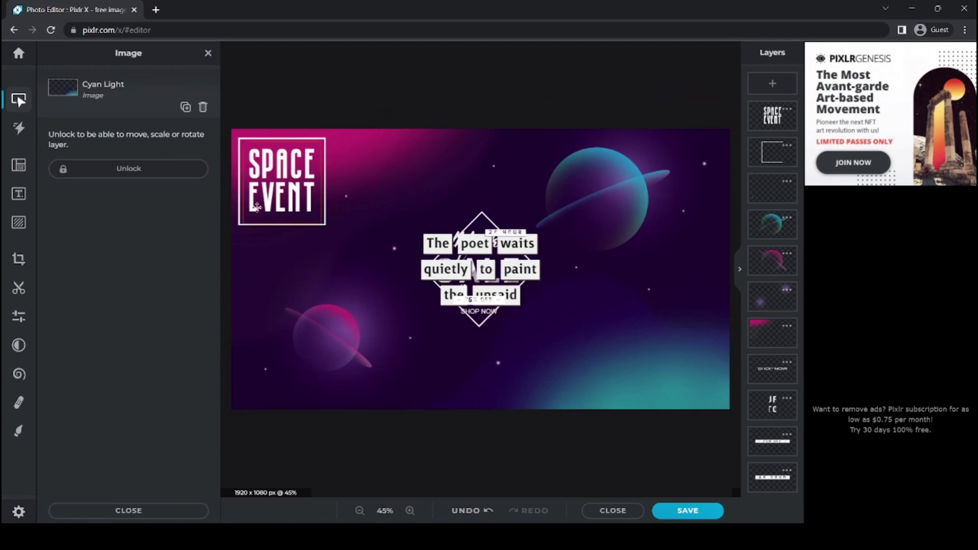
{"action": "left_click", "coordinate": [107, 170]}
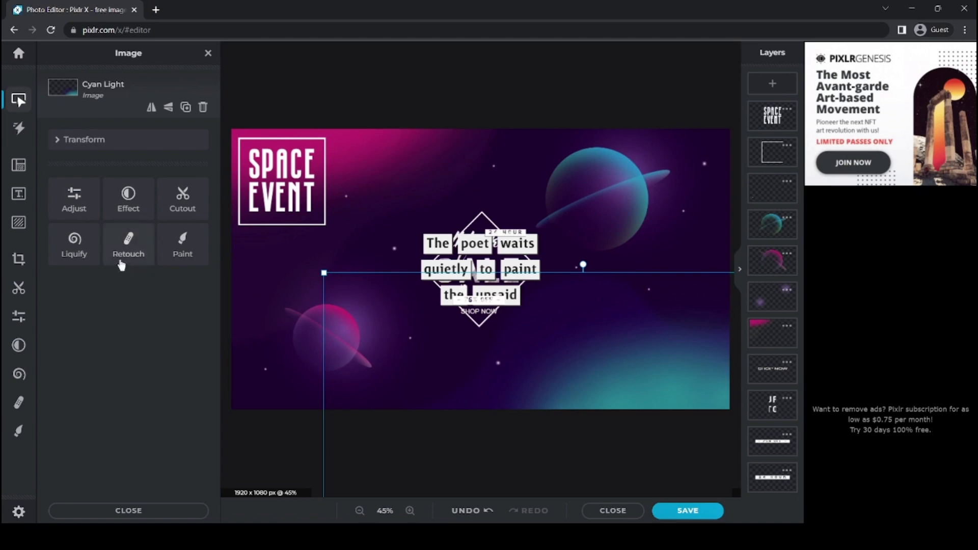
{"action": "left_click", "coordinate": [183, 197]}
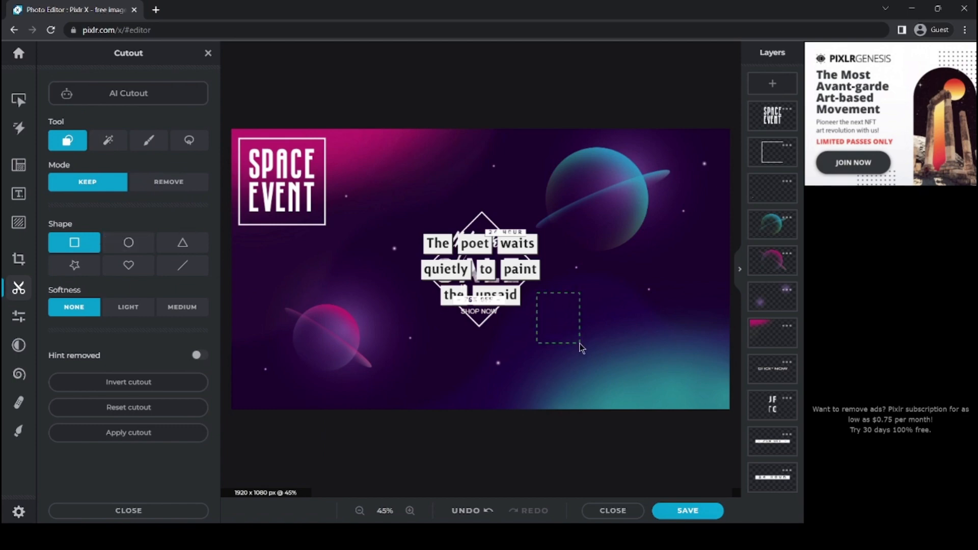
{"action": "left_click_drag", "start_coordinate": [537, 293], "coordinate": [579, 343]}
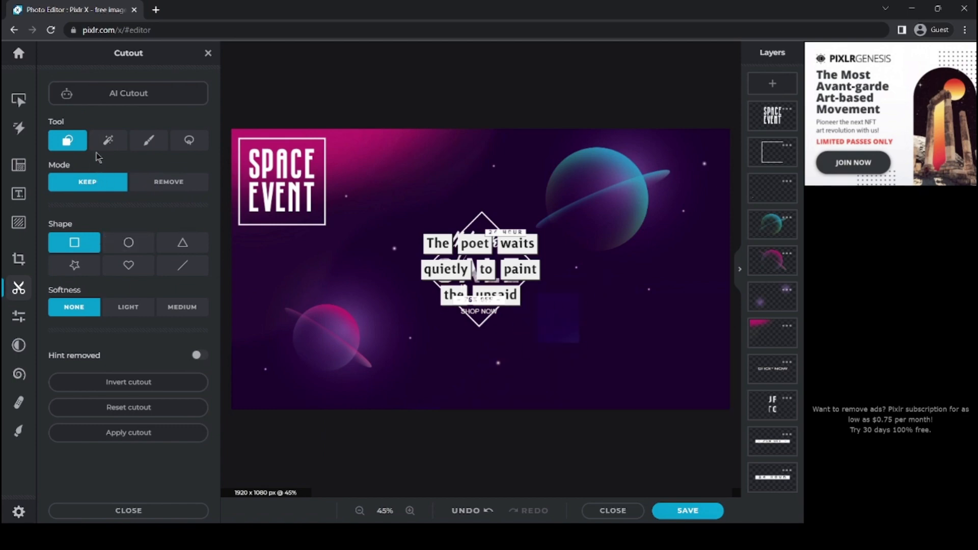
Step: Keep a band of the cyan glow with Magic cutout at tolerance 32, plus a looping stroke with the 50 px cutout brush
{"action": "left_click", "coordinate": [107, 142]}
{"action": "left_click", "coordinate": [635, 363]}
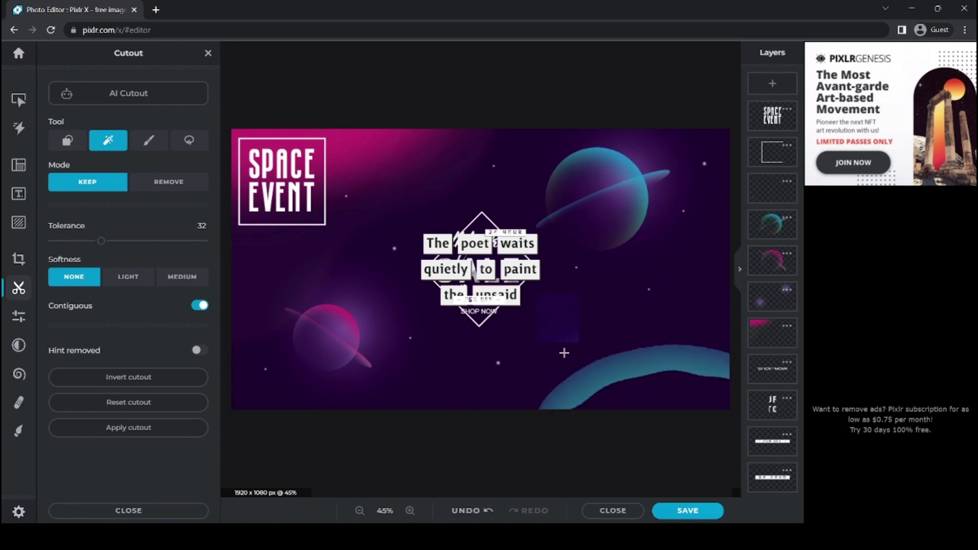
{"action": "left_click", "coordinate": [150, 144]}
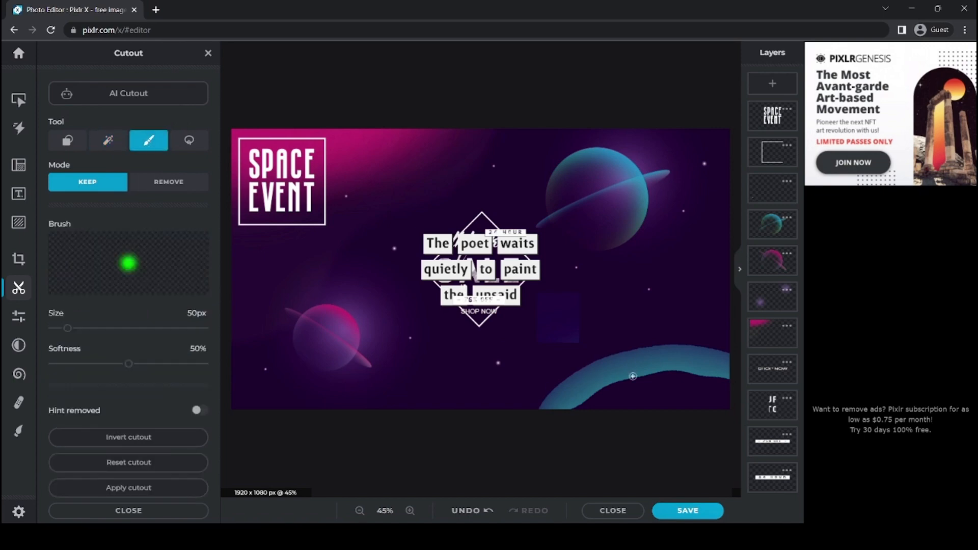
{"action": "mouse_move", "coordinate": [661, 360]}
{"action": "left_mouse_down"}
{"action": "mouse_move", "coordinate": [662, 337]}
{"action": "mouse_move", "coordinate": [576, 336]}
{"action": "mouse_move", "coordinate": [612, 393]}
{"action": "mouse_move", "coordinate": [660, 359]}
{"action": "left_mouse_up"}
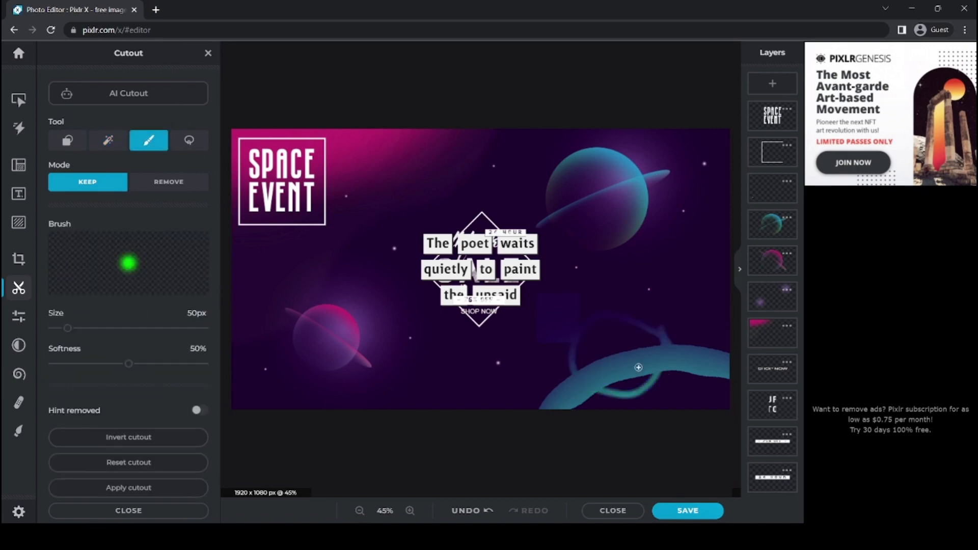
Step: Keep a freehand area of the cyan glow with the lasso cutout and a heart-shaped area over the kept rectangle
{"action": "left_click", "coordinate": [189, 144]}
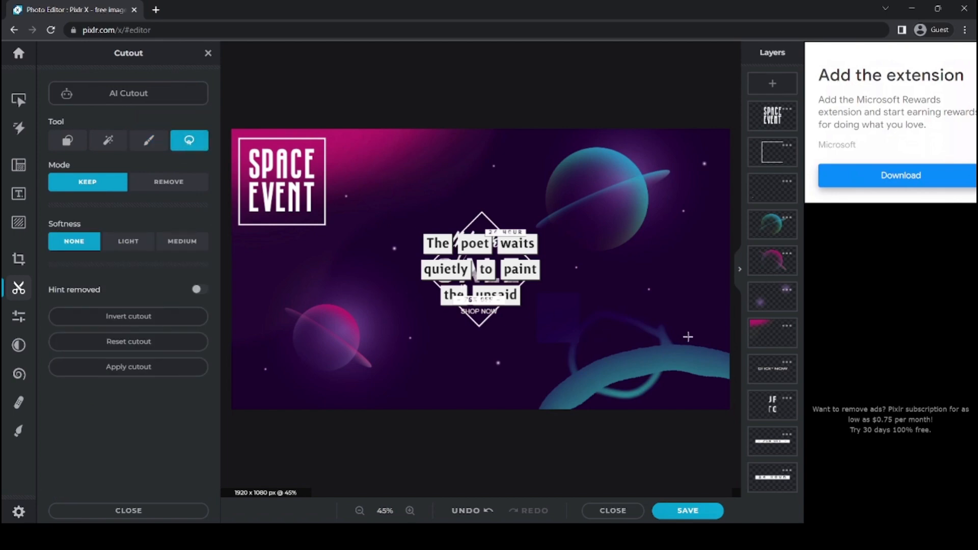
{"action": "mouse_move", "coordinate": [688, 337]}
{"action": "left_mouse_down"}
{"action": "mouse_move", "coordinate": [649, 308]}
{"action": "mouse_move", "coordinate": [703, 379]}
{"action": "mouse_move", "coordinate": [656, 322]}
{"action": "left_mouse_up"}
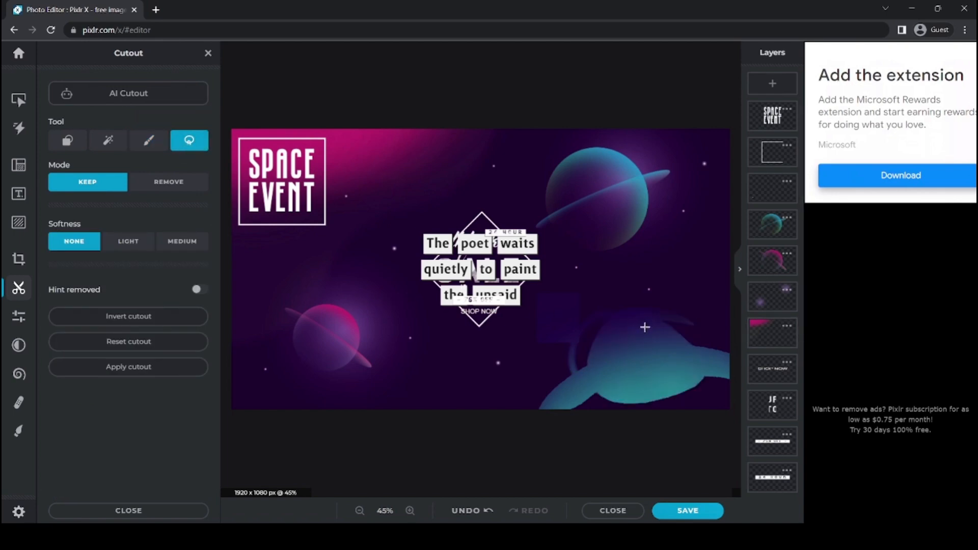
{"action": "left_click", "coordinate": [108, 141]}
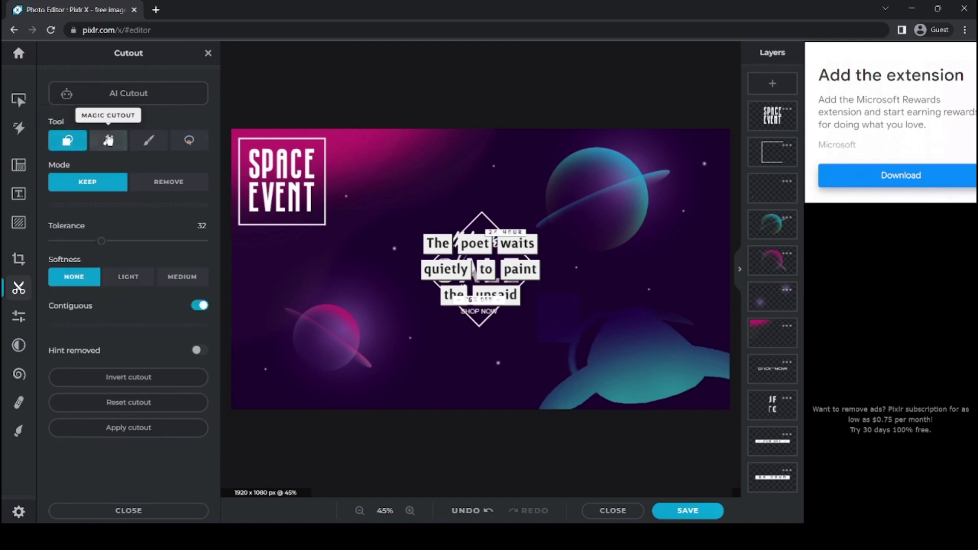
{"action": "left_click", "coordinate": [78, 142]}
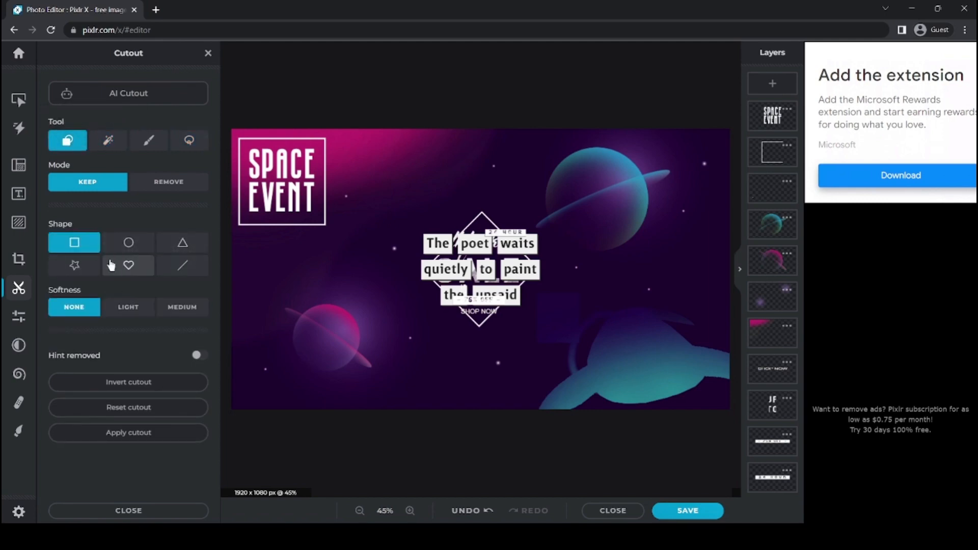
{"action": "left_click", "coordinate": [126, 268]}
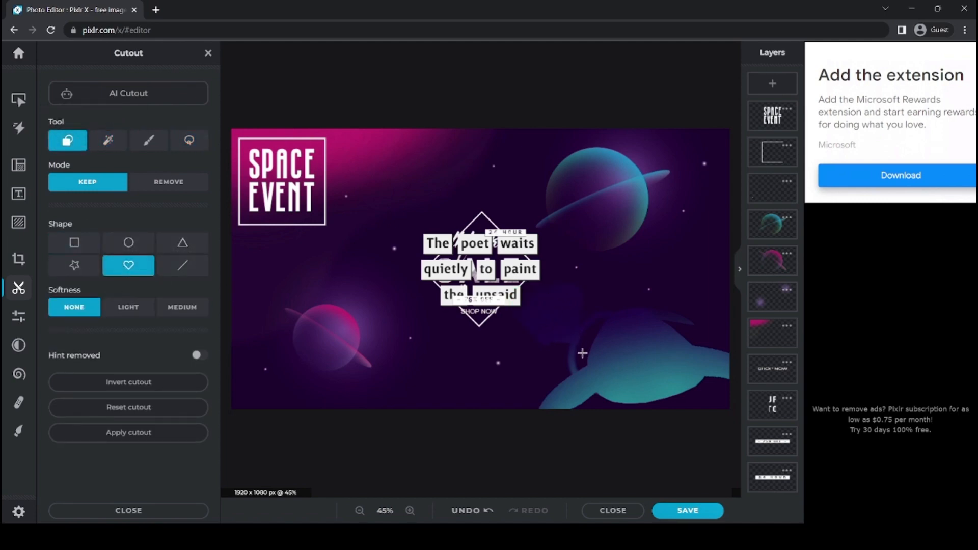
{"action": "left_click", "coordinate": [74, 245]}
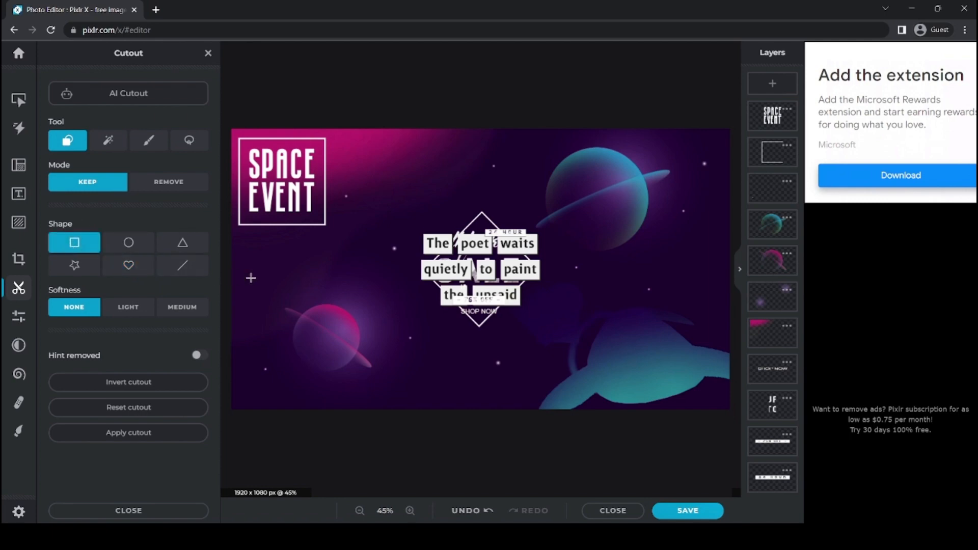
Step: Use the line cutout shape in Keep mode across the area below the cyan planet on the glow layer
{"action": "left_click", "coordinate": [183, 265]}
{"action": "mouse_move", "coordinate": [587, 292]}
{"action": "left_mouse_down"}
{"action": "mouse_move", "coordinate": [667, 288]}
{"action": "mouse_move", "coordinate": [669, 331]}
{"action": "mouse_move", "coordinate": [662, 279]}
{"action": "left_mouse_up"}
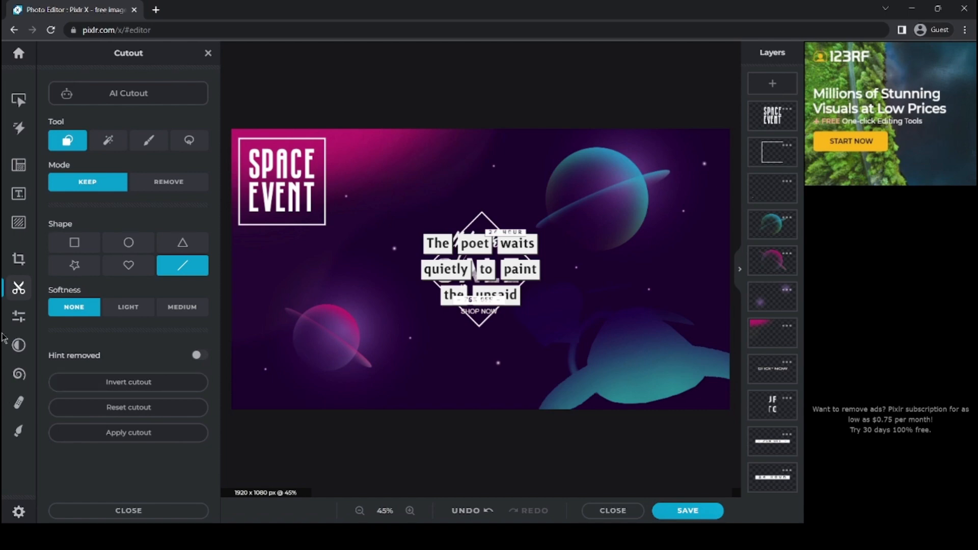
Step: Try the B&W, Auto and Pop adjustments on the cyan glow layer
{"action": "left_click", "coordinate": [19, 316]}
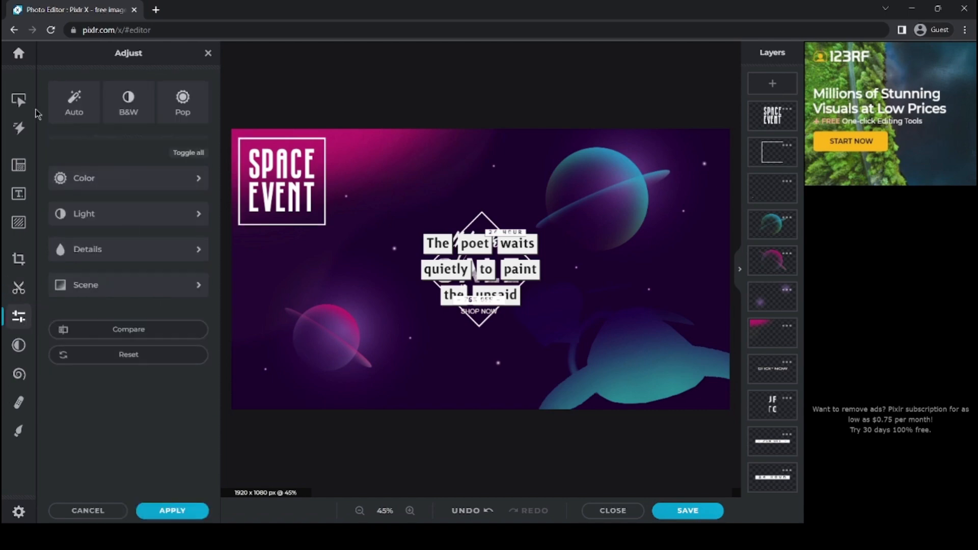
{"action": "left_click", "coordinate": [128, 104]}
{"action": "left_click", "coordinate": [75, 117]}
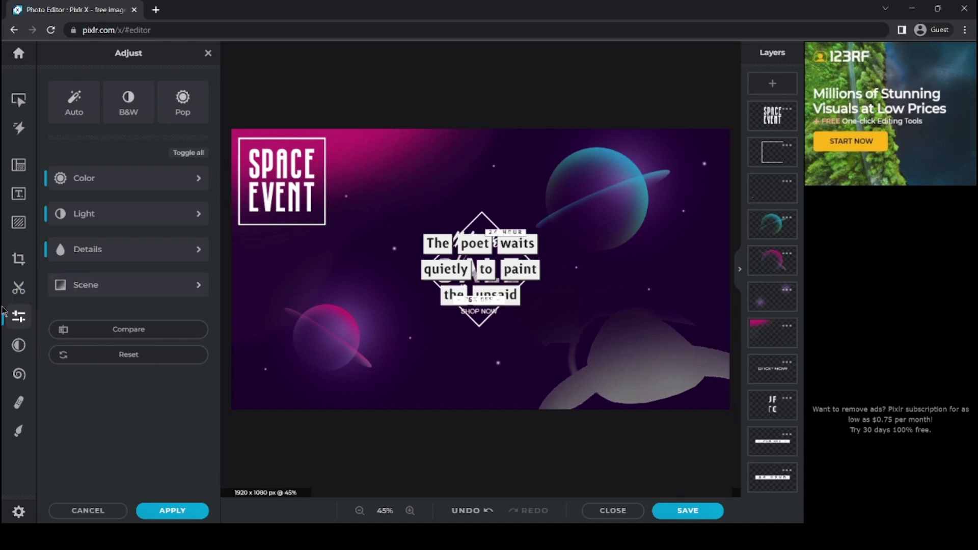
{"action": "left_click", "coordinate": [197, 106]}
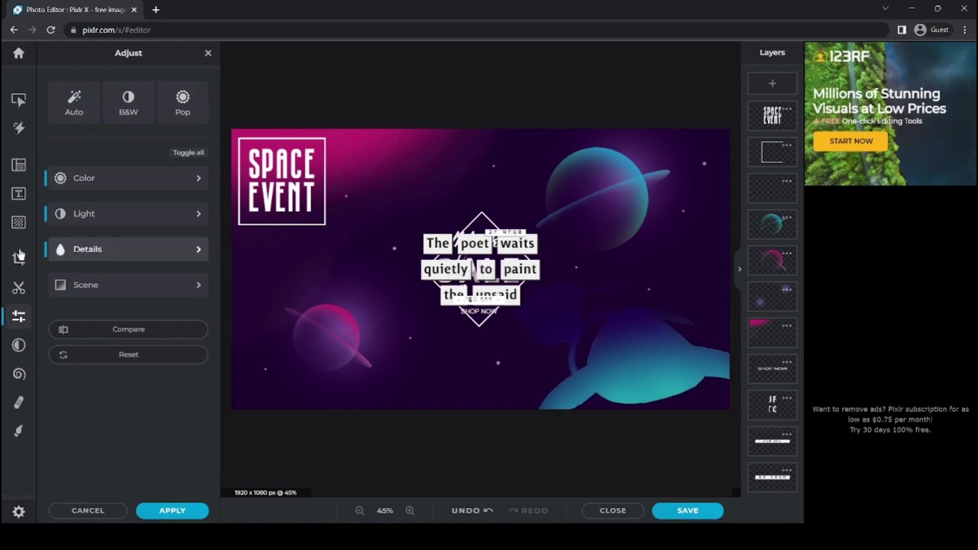
Step: Look through the available effects and examine the Focus / Bokeh modes, including radial and linear
{"action": "left_click", "coordinate": [19, 345]}
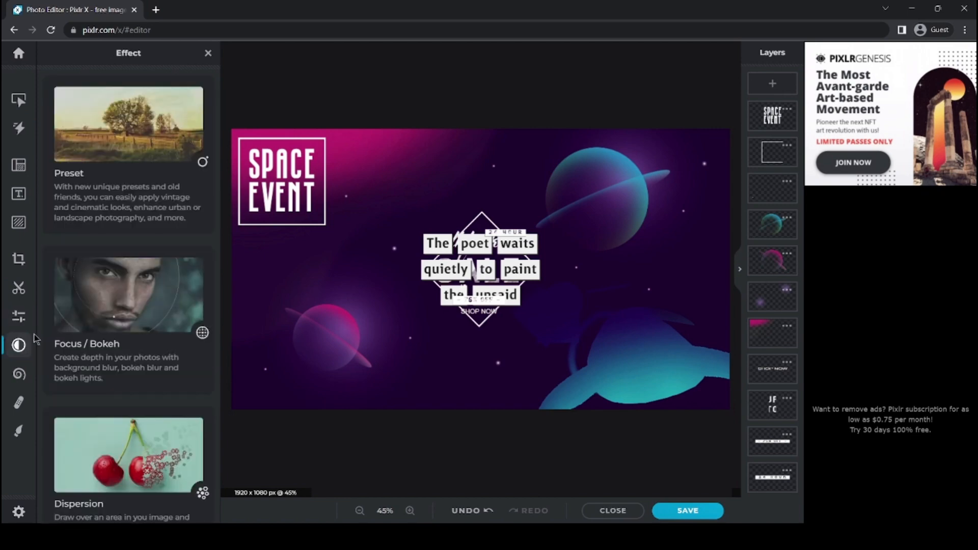
{"action": "scroll", "coordinate": [87, 249], "scroll_direction": "down", "scroll_amount": 5}
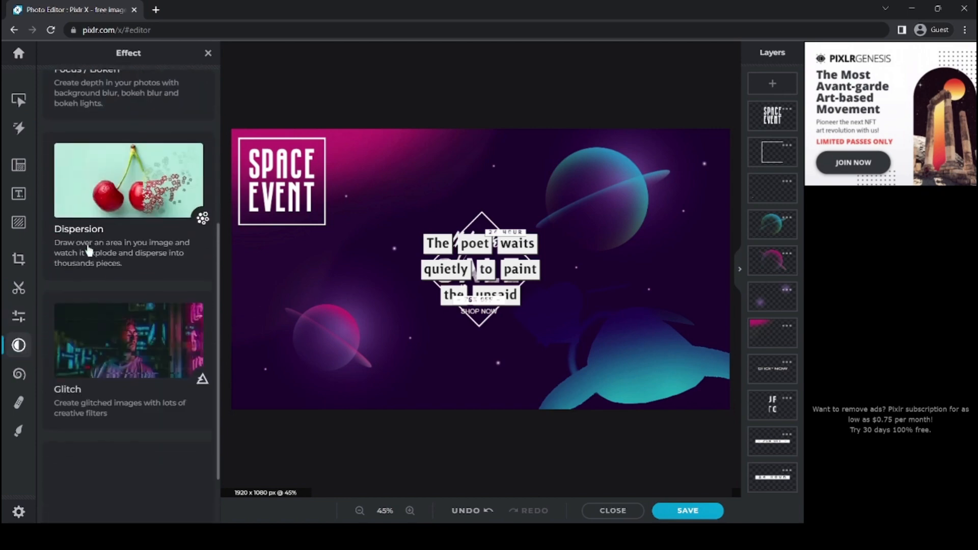
{"action": "scroll", "coordinate": [88, 249], "scroll_direction": "down", "scroll_amount": 2}
{"action": "scroll", "coordinate": [88, 252], "scroll_direction": "up", "scroll_amount": 5}
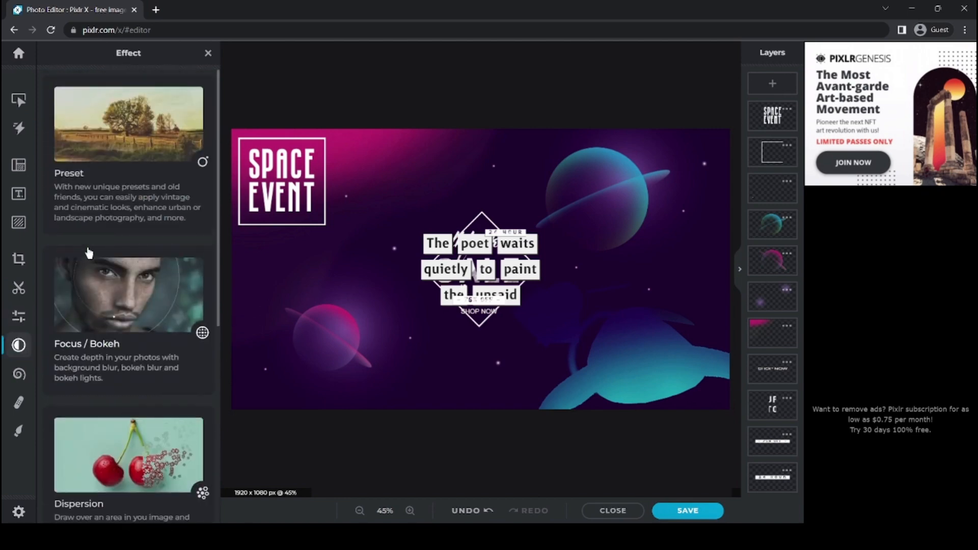
{"action": "left_click", "coordinate": [128, 304]}
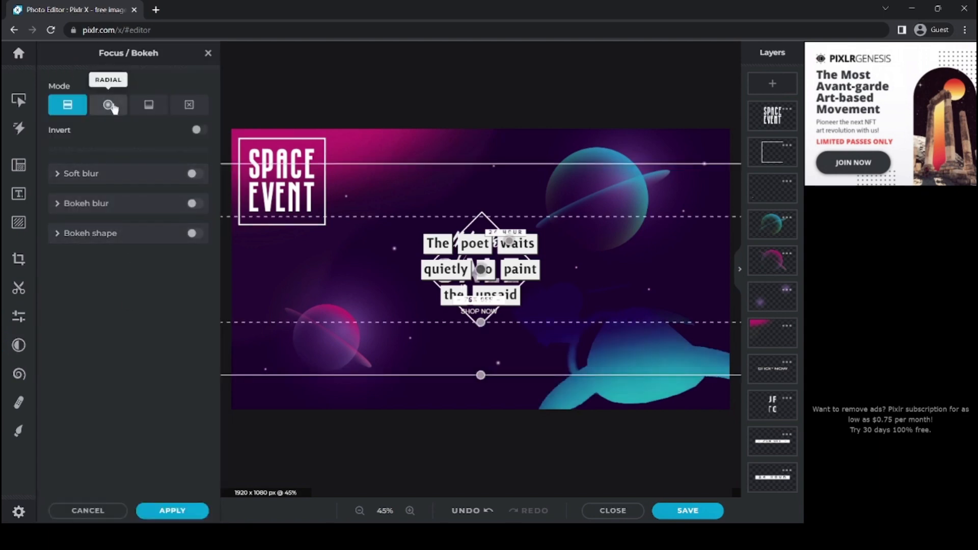
{"action": "left_click", "coordinate": [120, 108]}
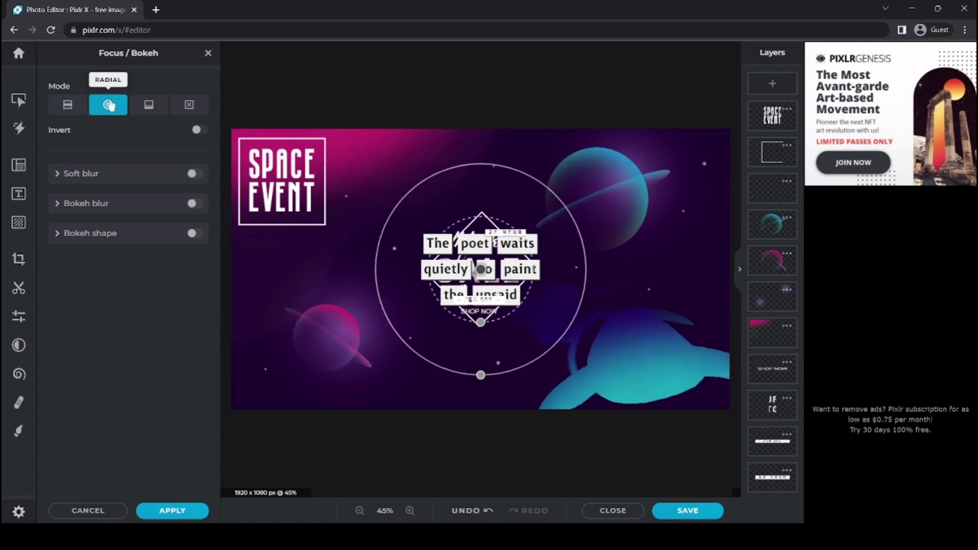
{"action": "left_click", "coordinate": [152, 107]}
{"action": "left_click", "coordinate": [63, 106]}
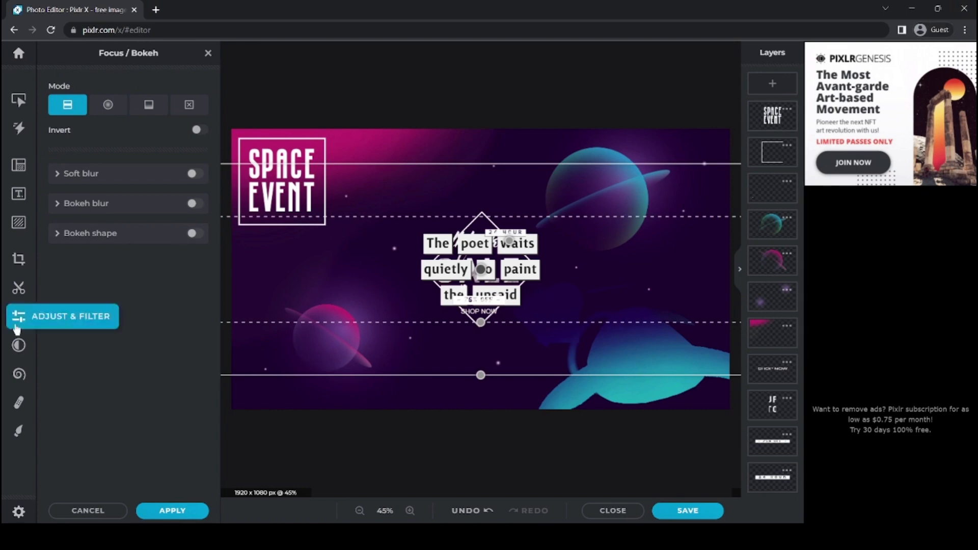
Step: Examine the Liquify tools, including Shrink and the twirl options, with a brief look at Retouch
{"action": "left_click", "coordinate": [18, 377]}
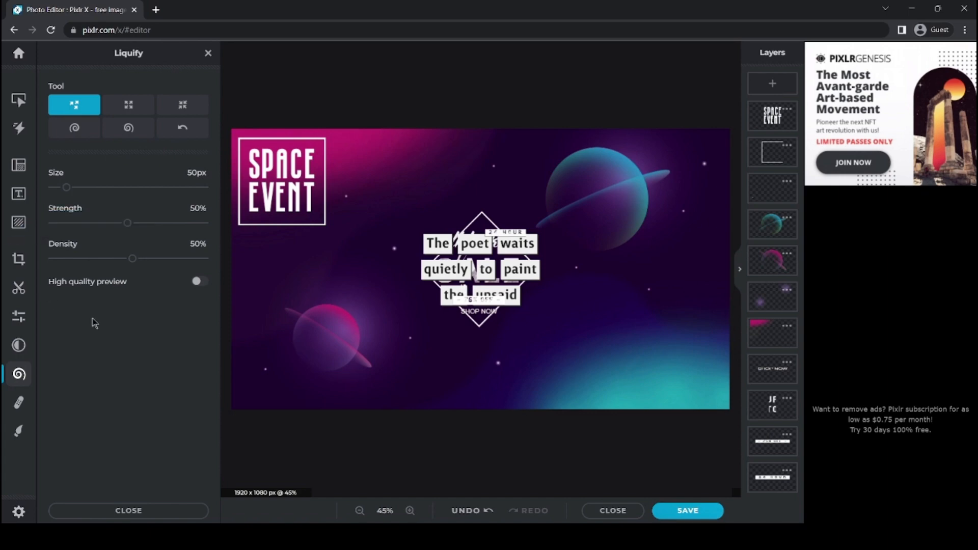
{"action": "left_click", "coordinate": [109, 125]}
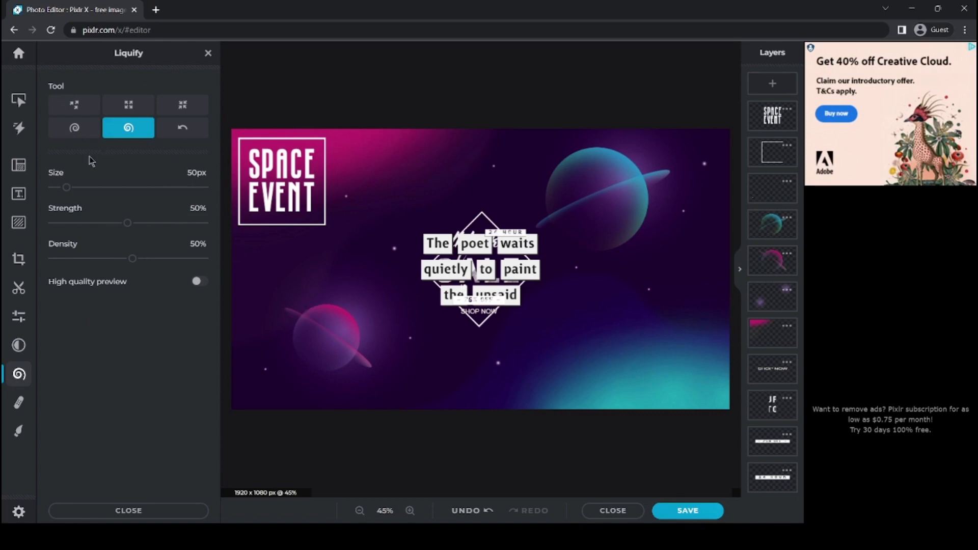
{"action": "left_click", "coordinate": [182, 129]}
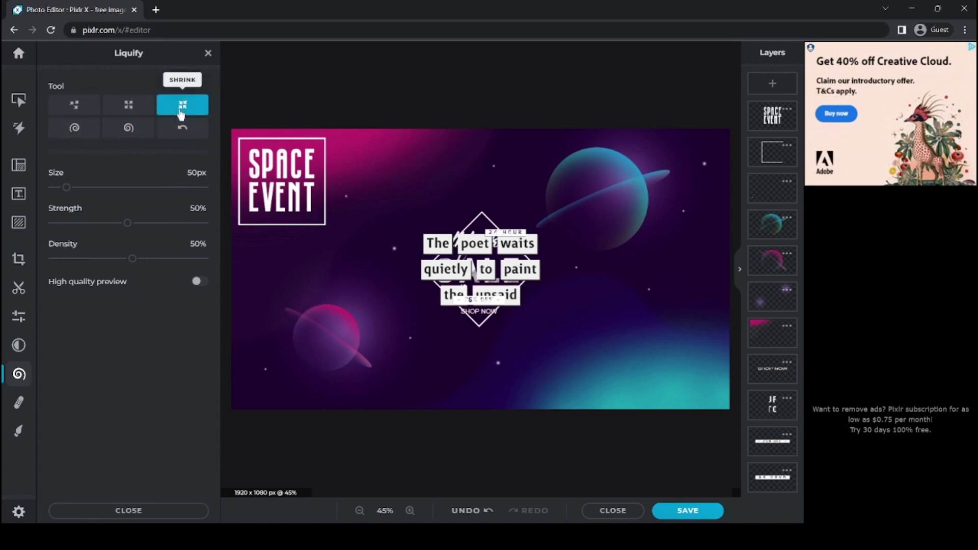
{"action": "left_click", "coordinate": [74, 105]}
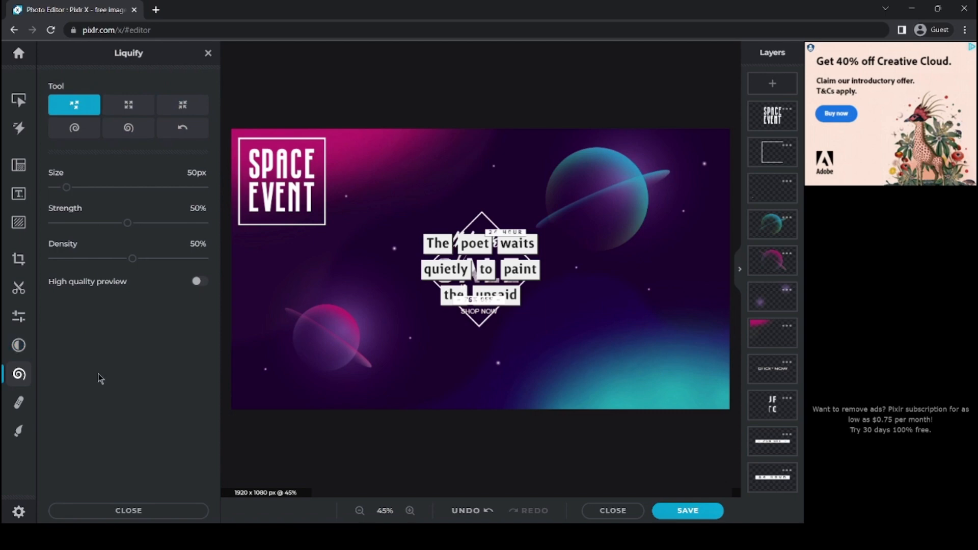
{"action": "left_click", "coordinate": [16, 404]}
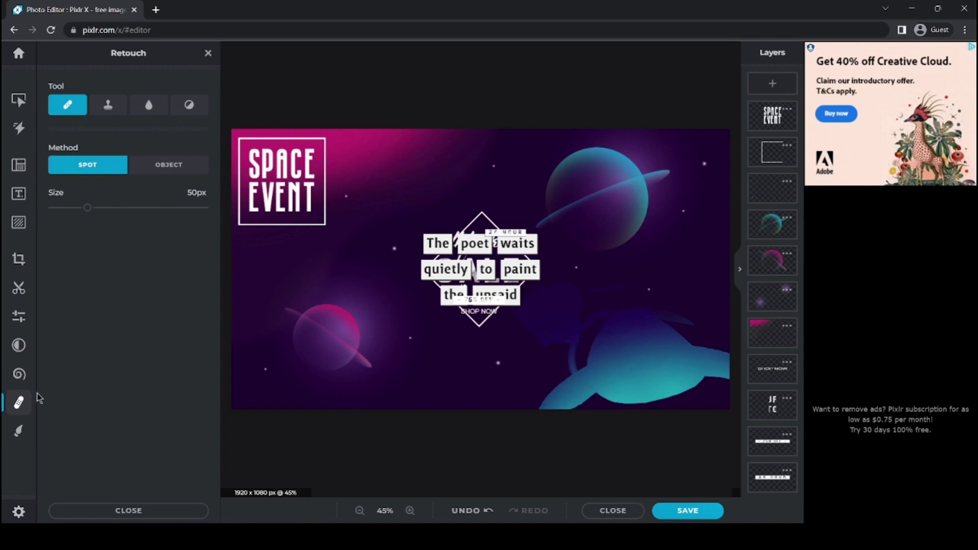
{"action": "left_click", "coordinate": [19, 374]}
{"action": "left_click", "coordinate": [128, 127]}
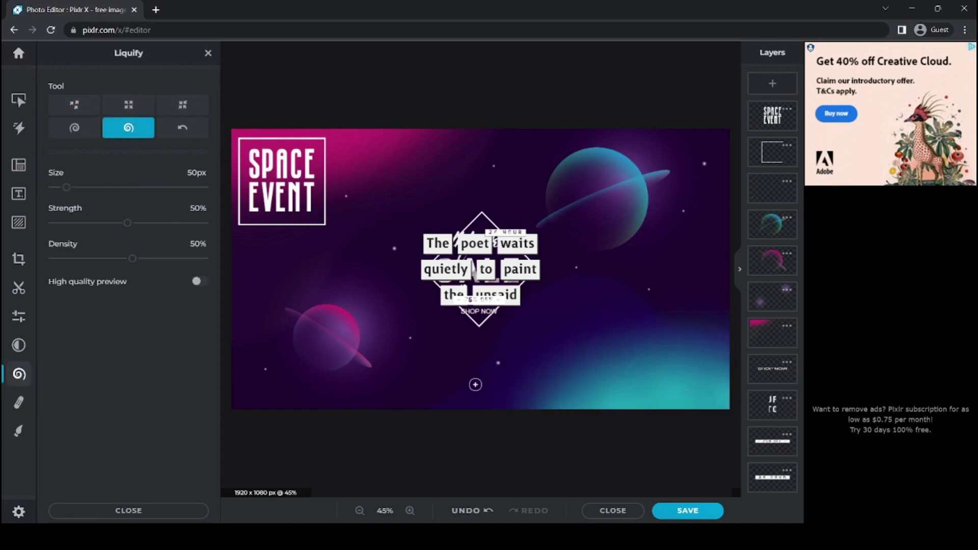
Step: View the save options without saving and open the Retouch tool
{"action": "left_click", "coordinate": [696, 512]}
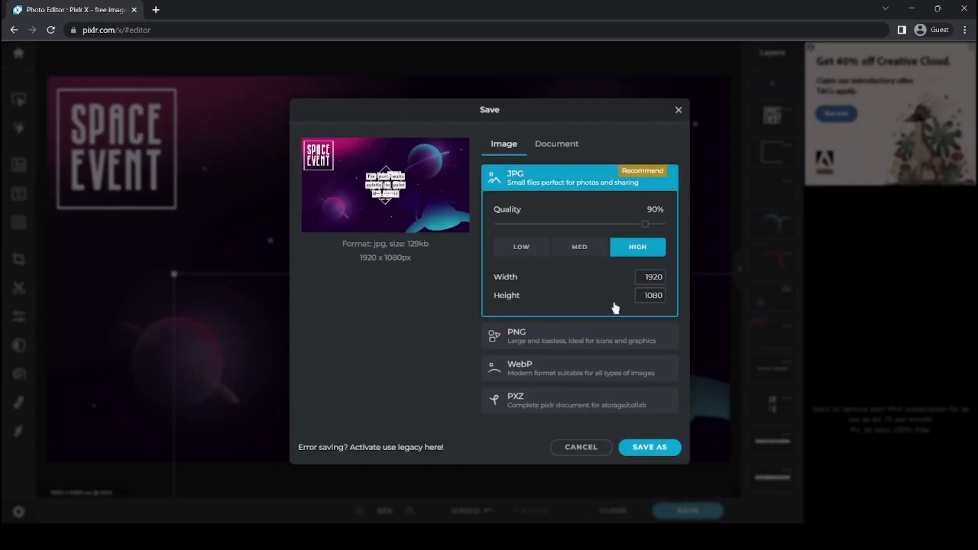
{"action": "left_click", "coordinate": [678, 110]}
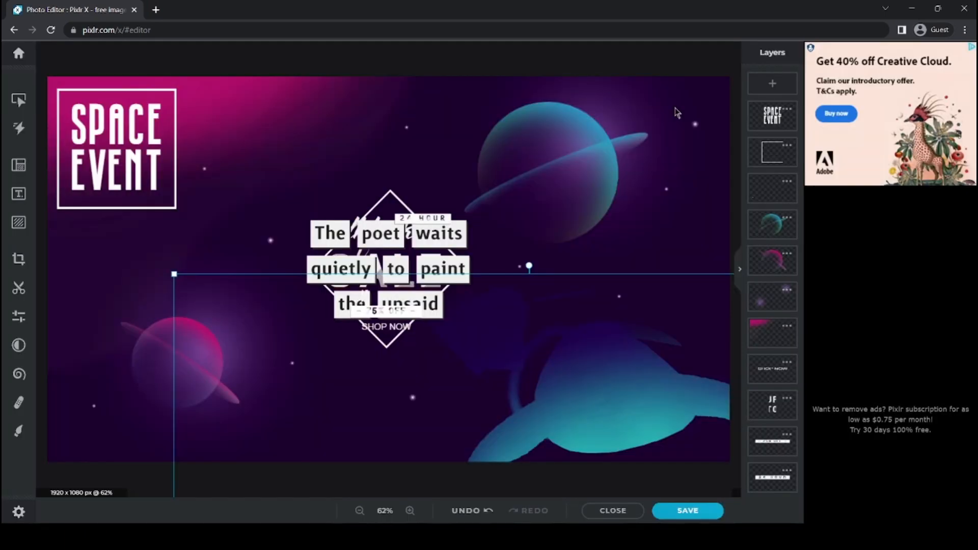
{"action": "left_click", "coordinate": [26, 413]}
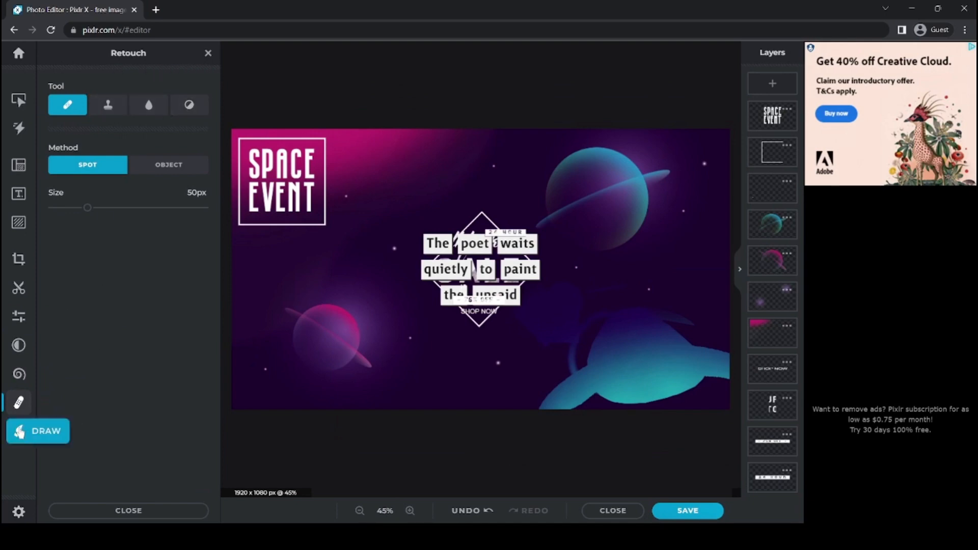
Step: Try a short freehand stroke with the Draw pen in Plain style beside the Space Event title, and undo it
{"action": "left_click", "coordinate": [20, 432]}
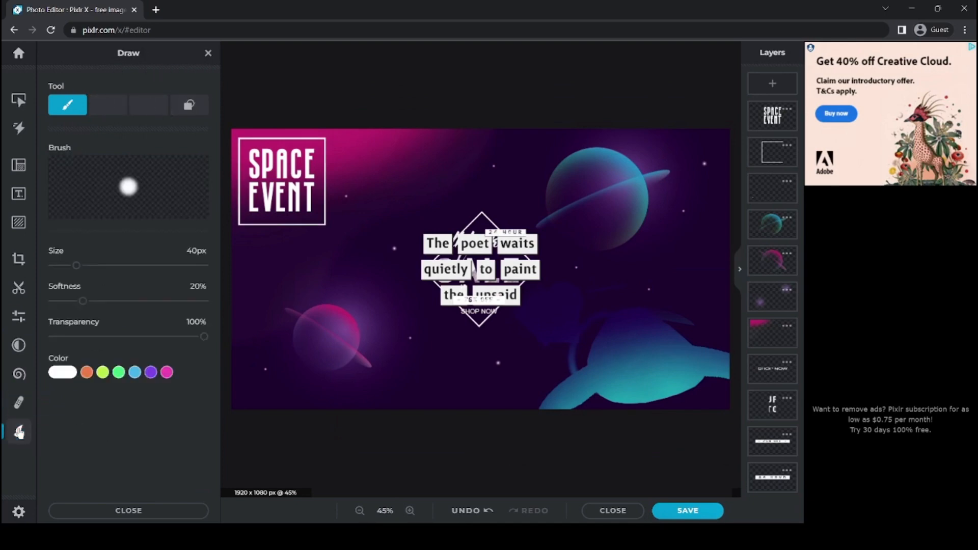
{"action": "left_click", "coordinate": [139, 107]}
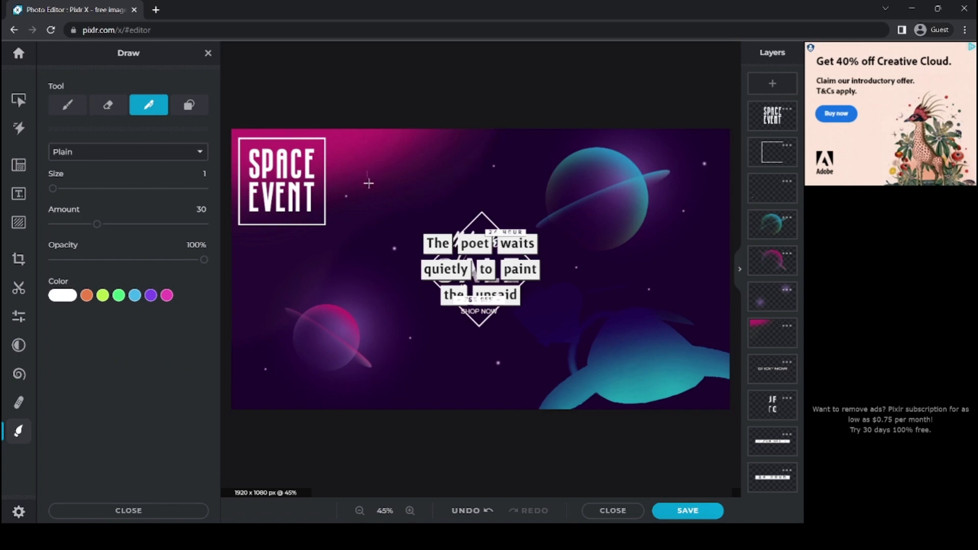
{"action": "mouse_move", "coordinate": [378, 198]}
{"action": "left_mouse_down"}
{"action": "mouse_move", "coordinate": [407, 204]}
{"action": "mouse_move", "coordinate": [428, 174]}
{"action": "mouse_move", "coordinate": [472, 159]}
{"action": "mouse_move", "coordinate": [351, 184]}
{"action": "left_mouse_up"}
{"action": "key", "text": "ctrl+z"}
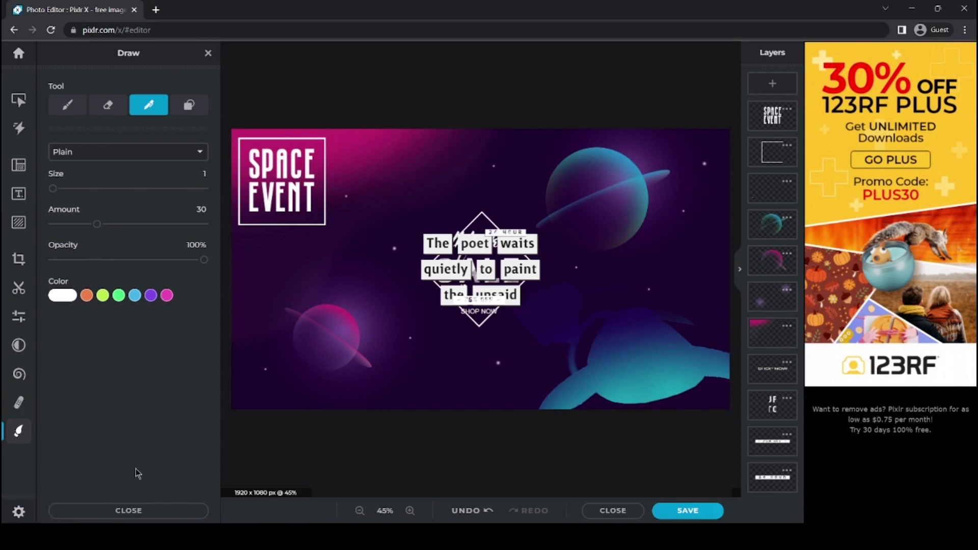
{"action": "scroll", "coordinate": [773, 270], "scroll_direction": "down", "scroll_amount": 5}
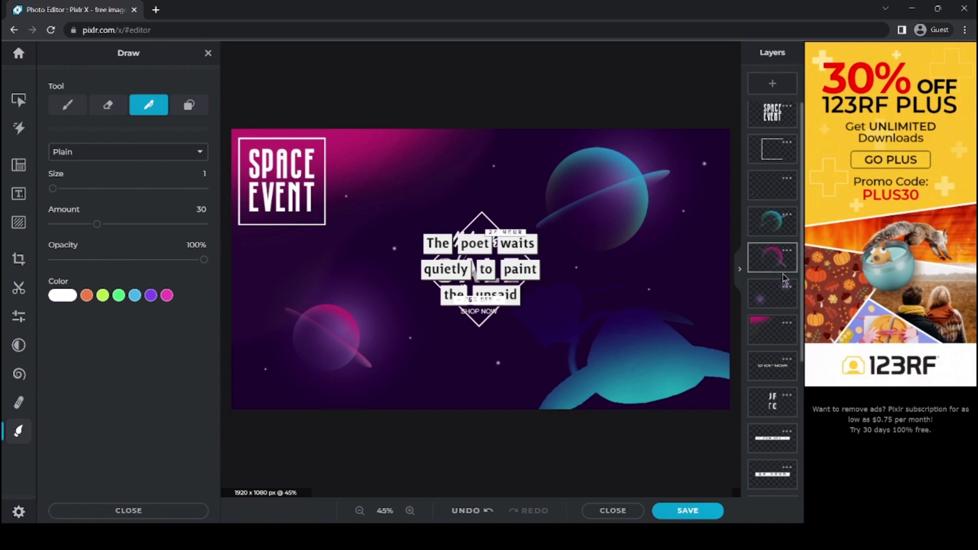
{"action": "scroll", "coordinate": [775, 277], "scroll_direction": "up", "scroll_amount": 5}
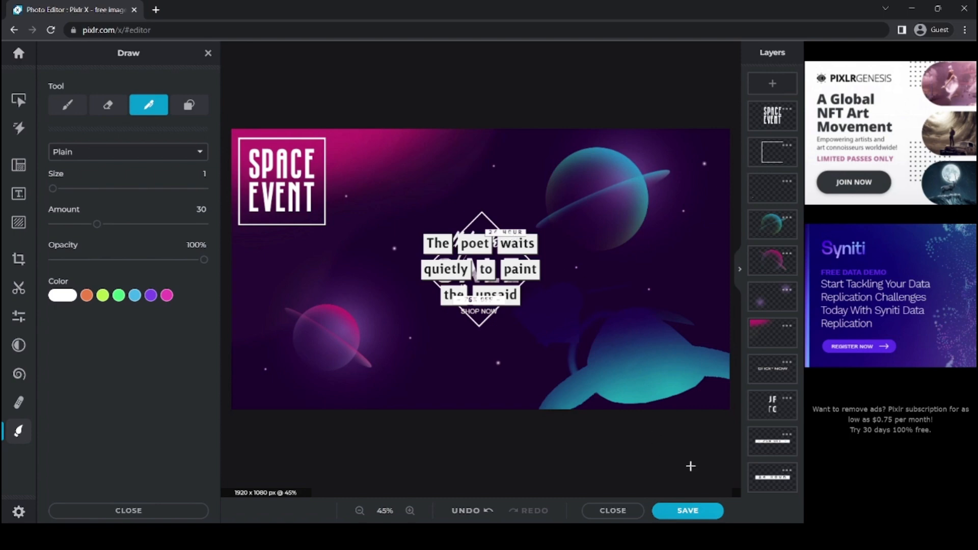
Step: Open the save options and set the JPG quality to 100%
{"action": "left_click", "coordinate": [671, 505]}
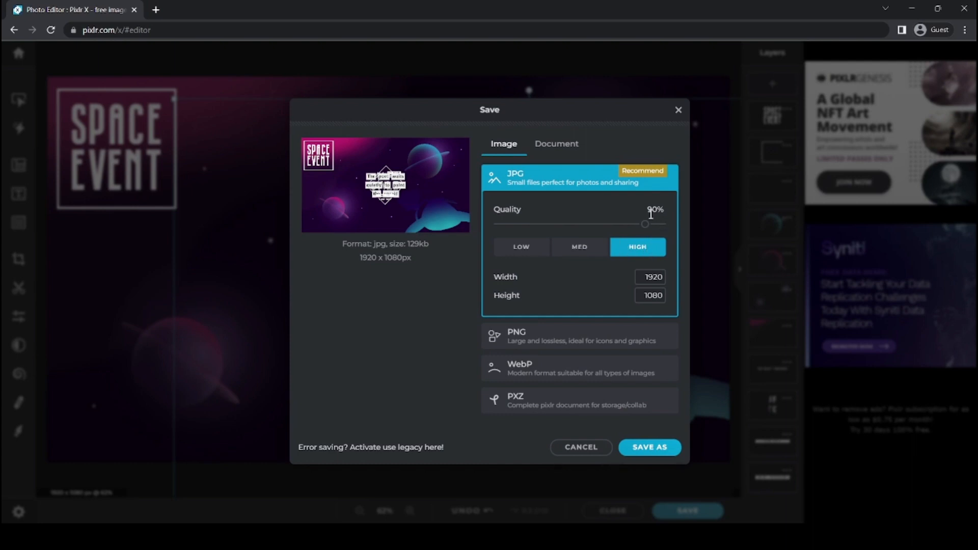
{"action": "left_click_drag", "start_coordinate": [645, 225], "coordinate": [683, 229]}
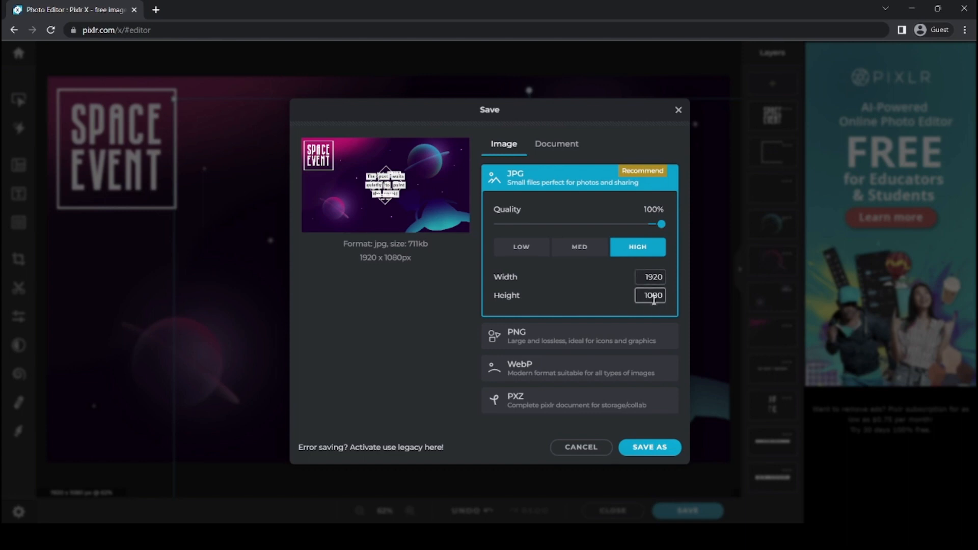
Step: Review the PNG, WebP and PXZ image options and the document formats, and leave without saving
{"action": "left_click", "coordinate": [567, 339]}
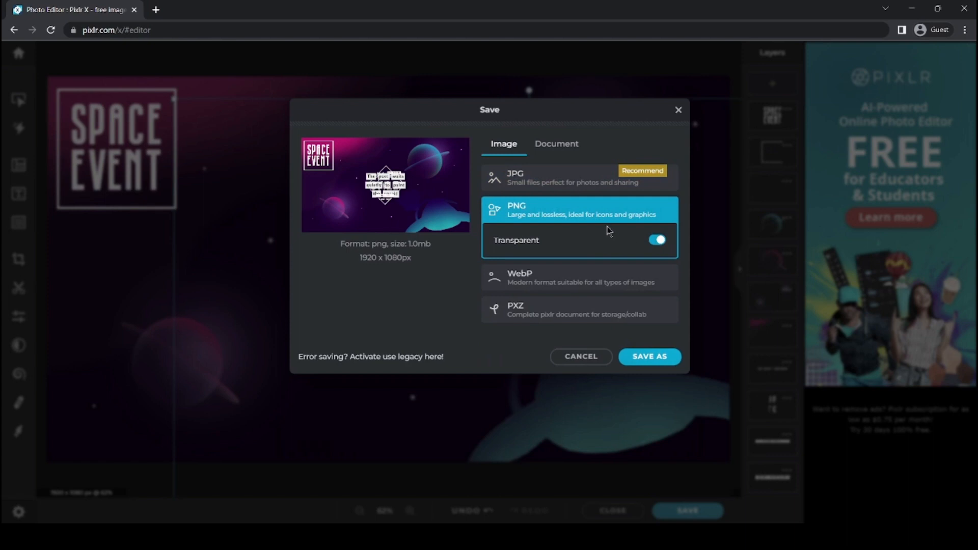
{"action": "left_click", "coordinate": [603, 275]}
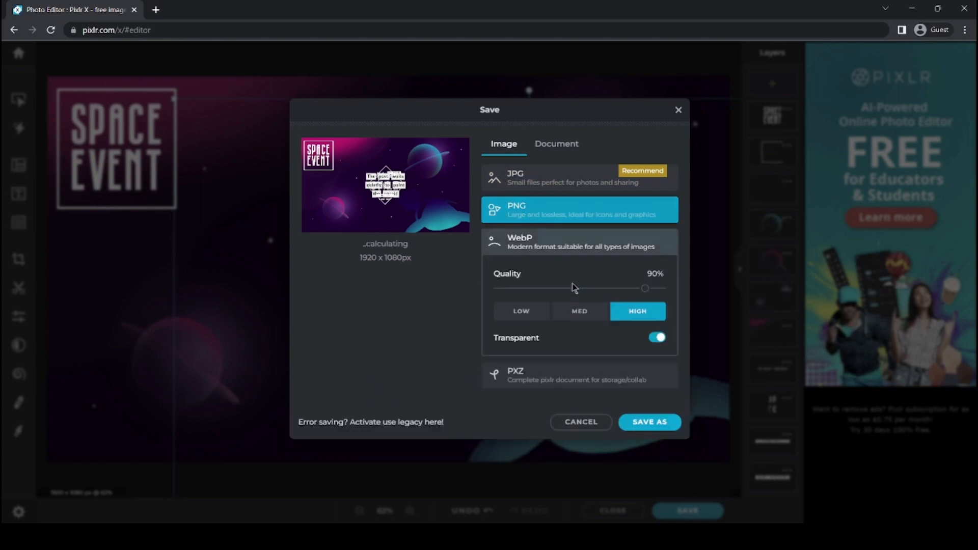
{"action": "left_click", "coordinate": [581, 390]}
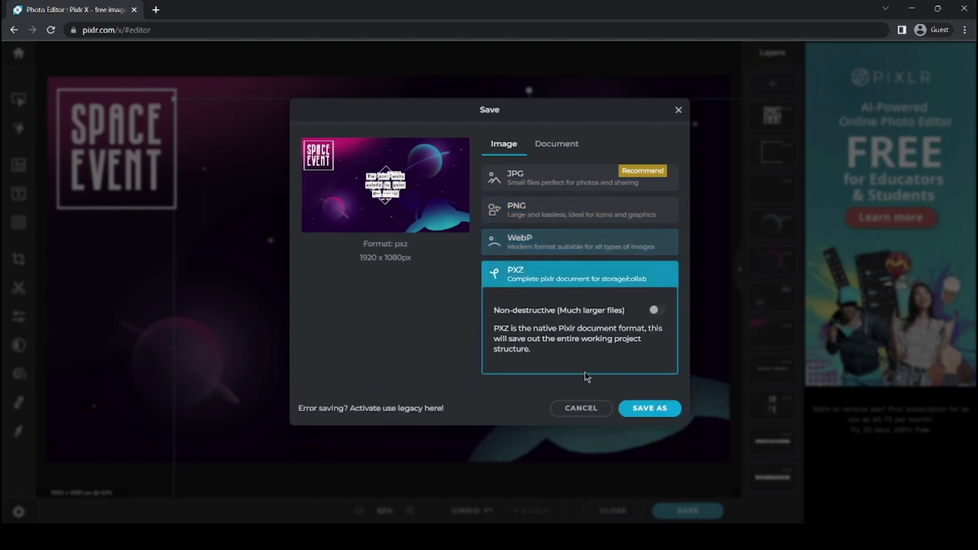
{"action": "left_click", "coordinate": [530, 245]}
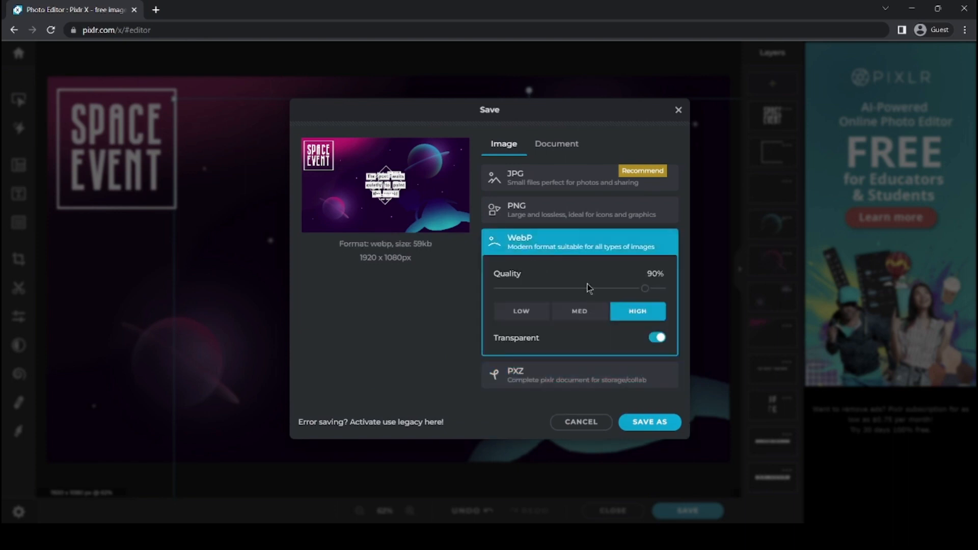
{"action": "left_click", "coordinate": [542, 207]}
{"action": "left_click", "coordinate": [544, 182]}
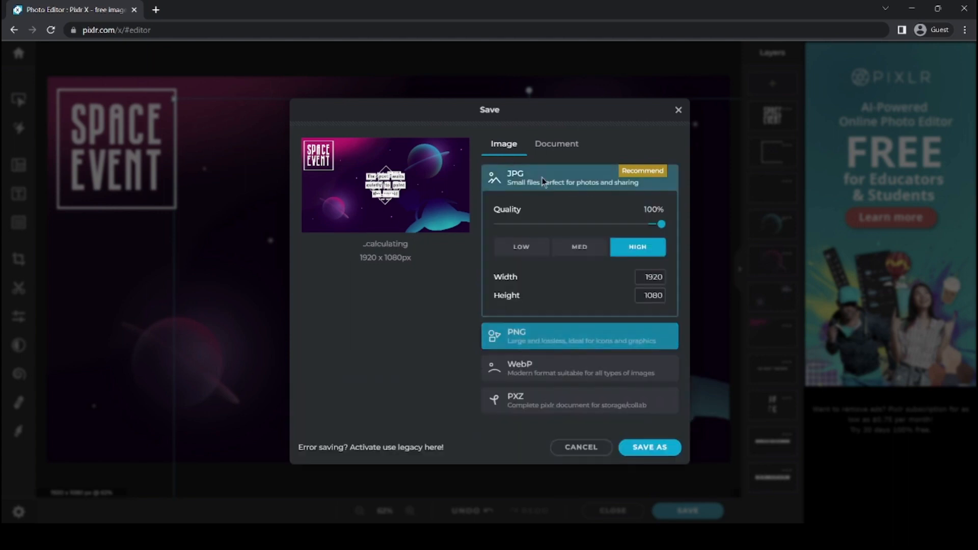
{"action": "left_click", "coordinate": [558, 145]}
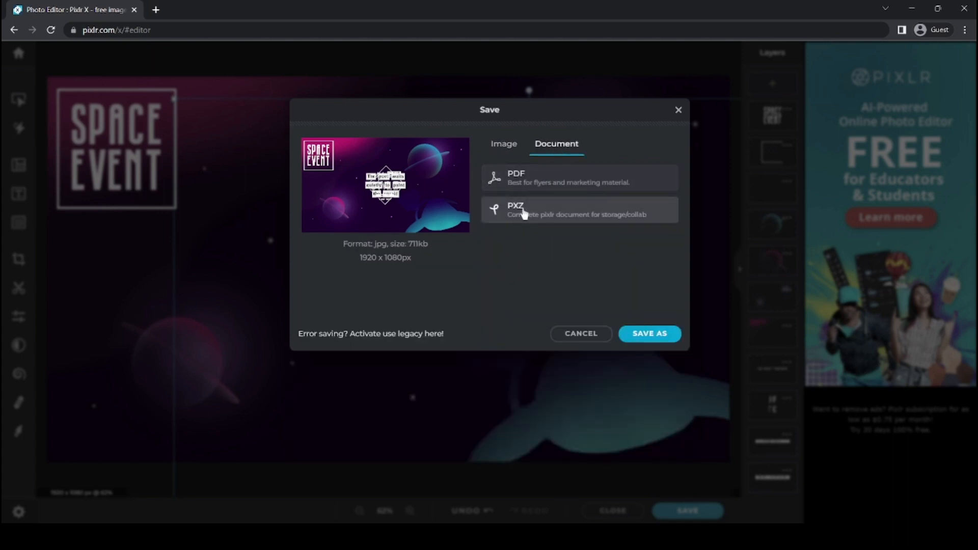
{"action": "left_click", "coordinate": [581, 334]}
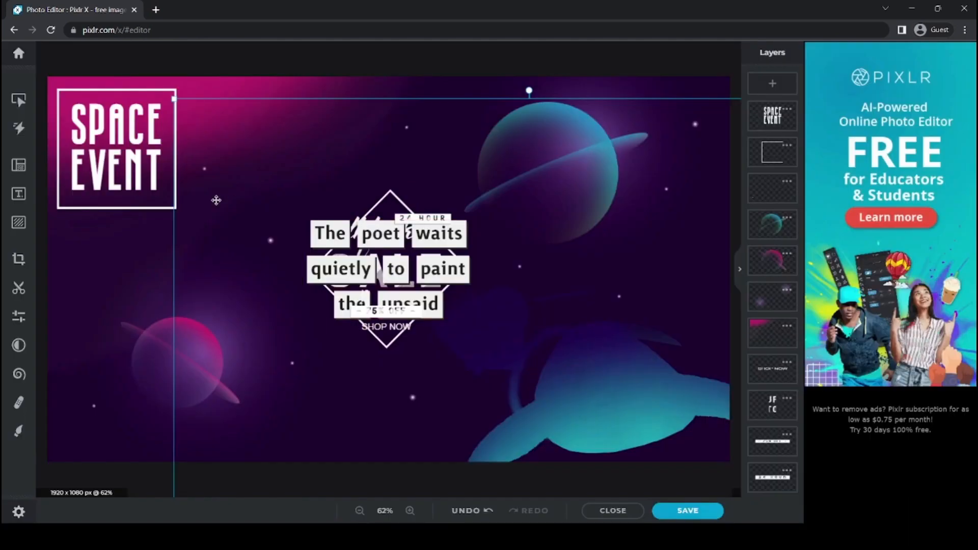
Step: Return to the template gallery and look through the remaining template types
{"action": "left_click", "coordinate": [18, 57]}
{"action": "scroll", "coordinate": [219, 169], "scroll_direction": "up", "scroll_amount": 3}
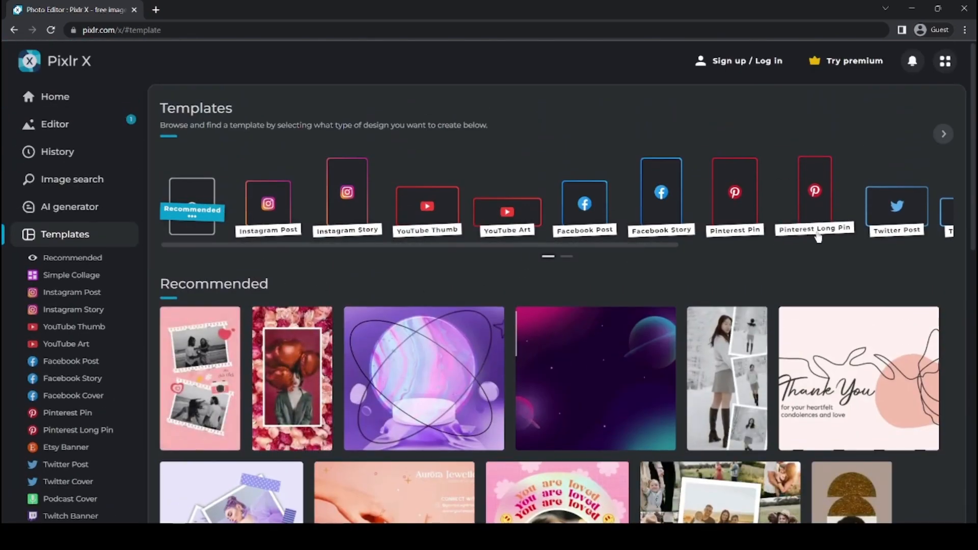
{"action": "left_click", "coordinate": [944, 134]}
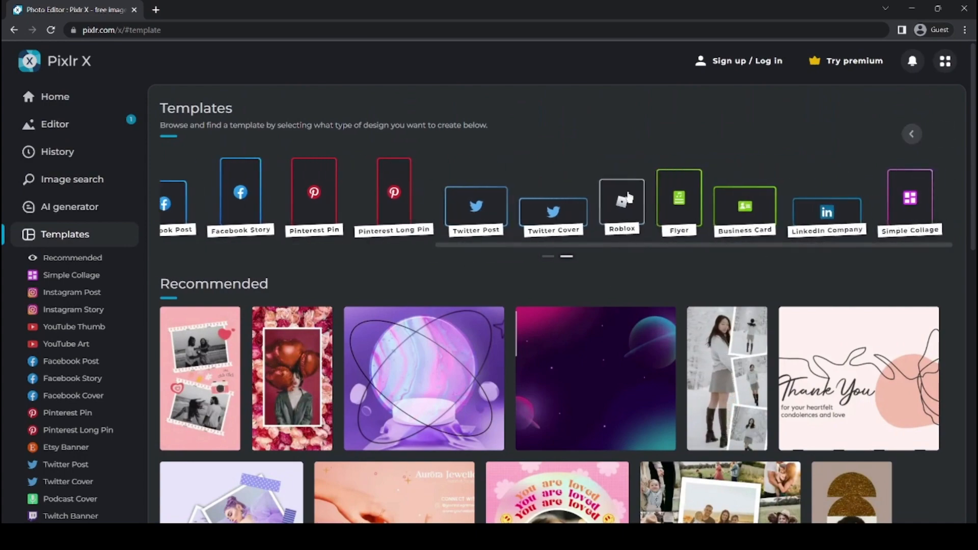
Step: Browse the Roblox clothes and Pinterest Pin template categories, and return to the beginning of the template type list
{"action": "left_click", "coordinate": [628, 197]}
{"action": "scroll", "coordinate": [515, 300], "scroll_direction": "down", "scroll_amount": 2}
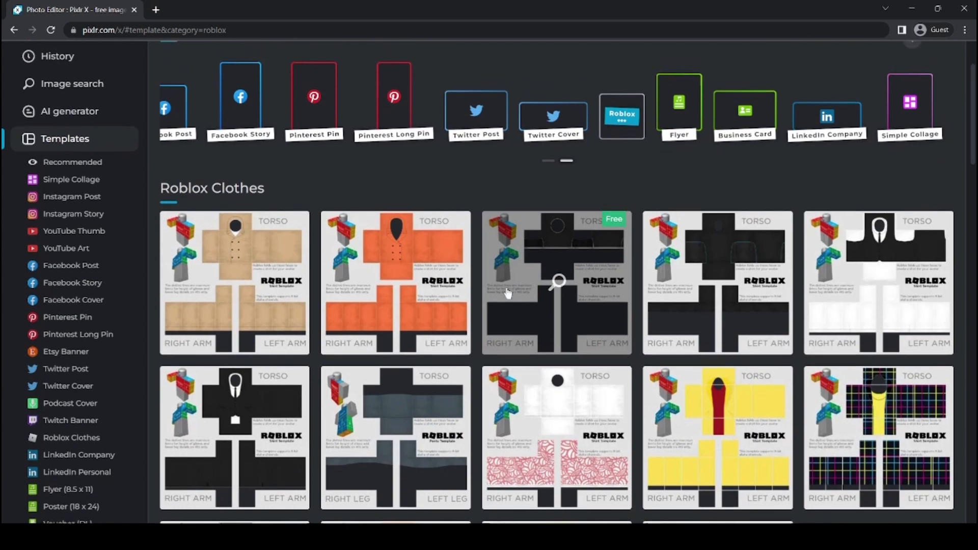
{"action": "scroll", "coordinate": [508, 292], "scroll_direction": "up", "scroll_amount": 2}
{"action": "left_click", "coordinate": [306, 199]}
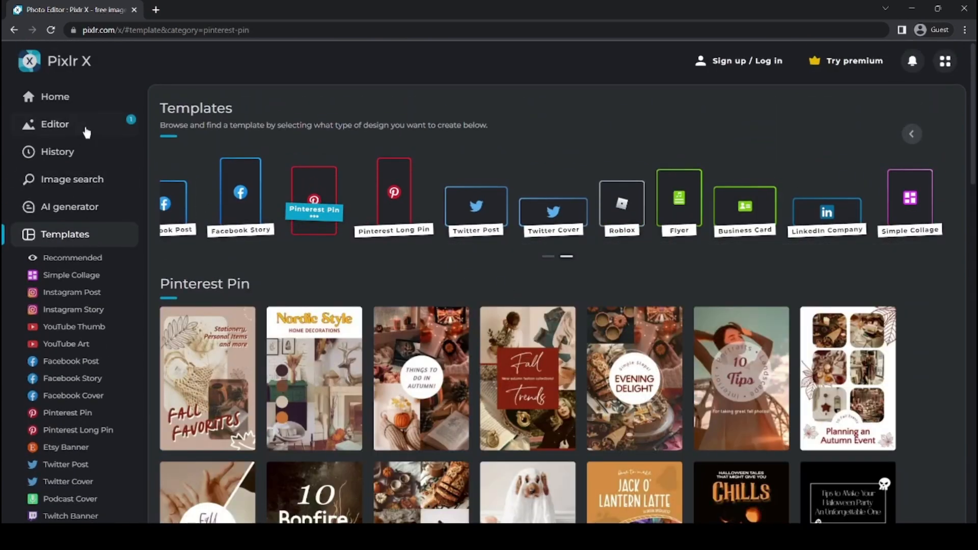
{"action": "left_click", "coordinate": [912, 134]}
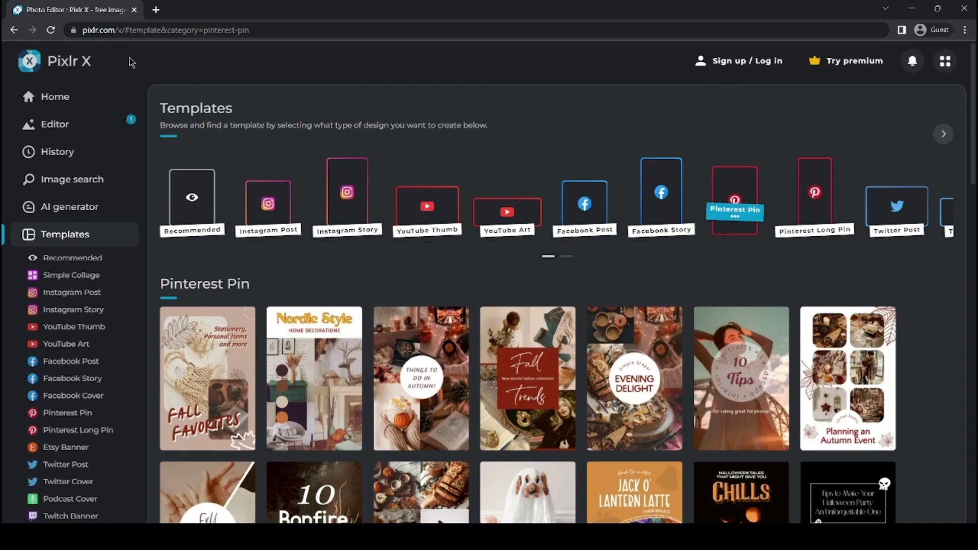
Step: Leave the template gallery for the main Pixlr homepage by way of the suite overview, and start a design project in Pixlr X
{"action": "left_click", "coordinate": [53, 70]}
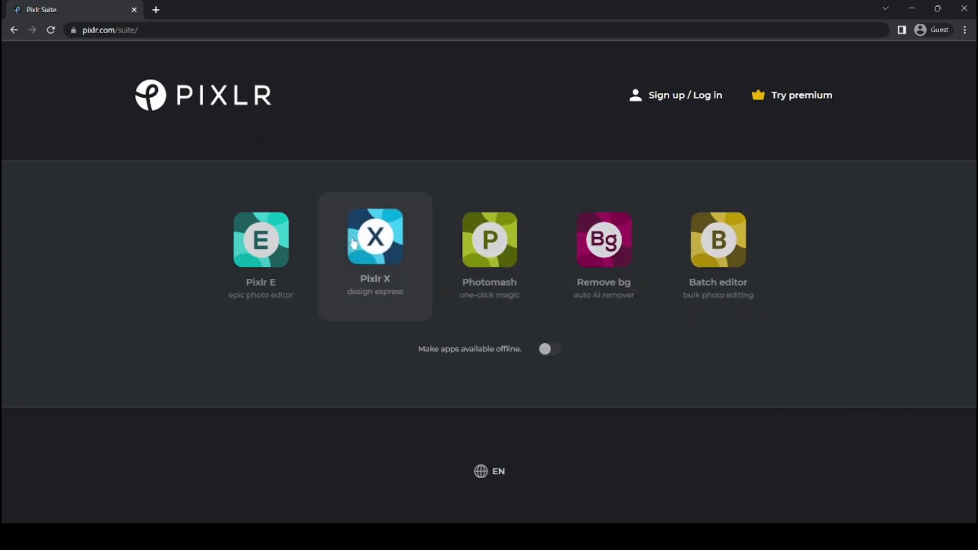
{"action": "left_click", "coordinate": [212, 105]}
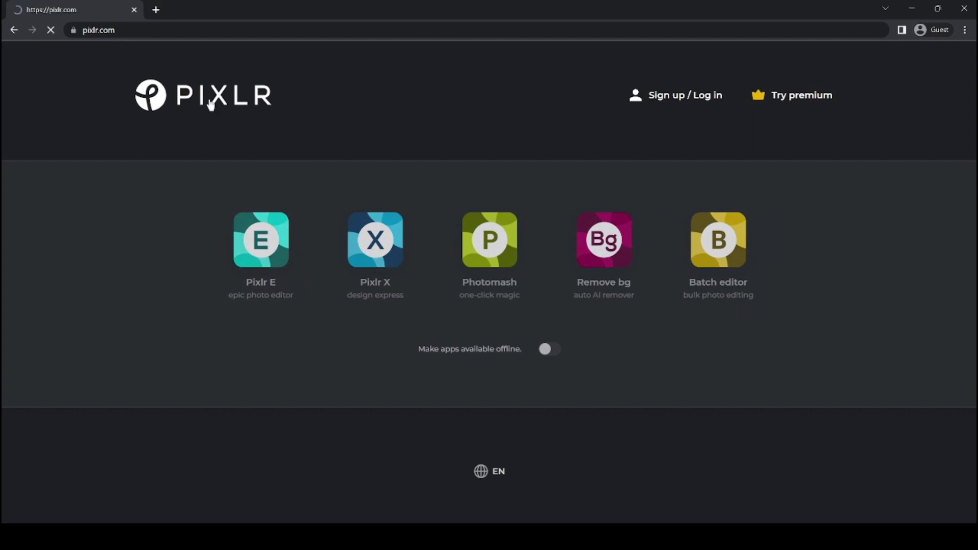
{"action": "scroll", "coordinate": [315, 259], "scroll_direction": "down", "scroll_amount": 8}
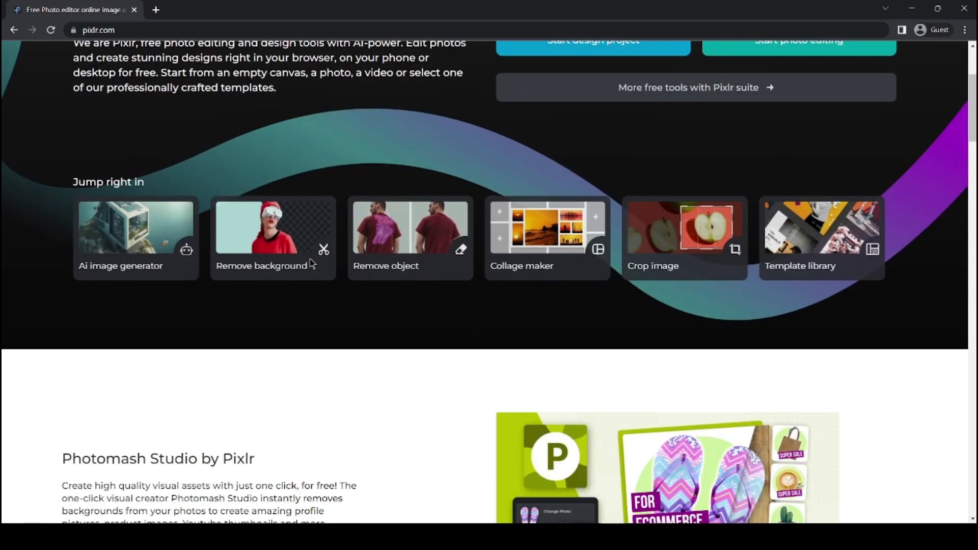
{"action": "scroll", "coordinate": [309, 256], "scroll_direction": "up", "scroll_amount": 8}
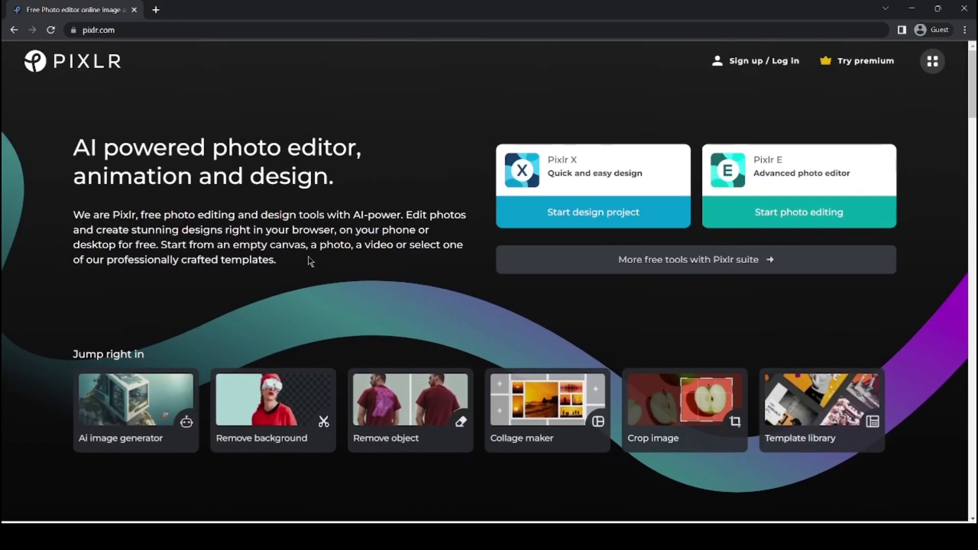
{"action": "left_click", "coordinate": [590, 212]}
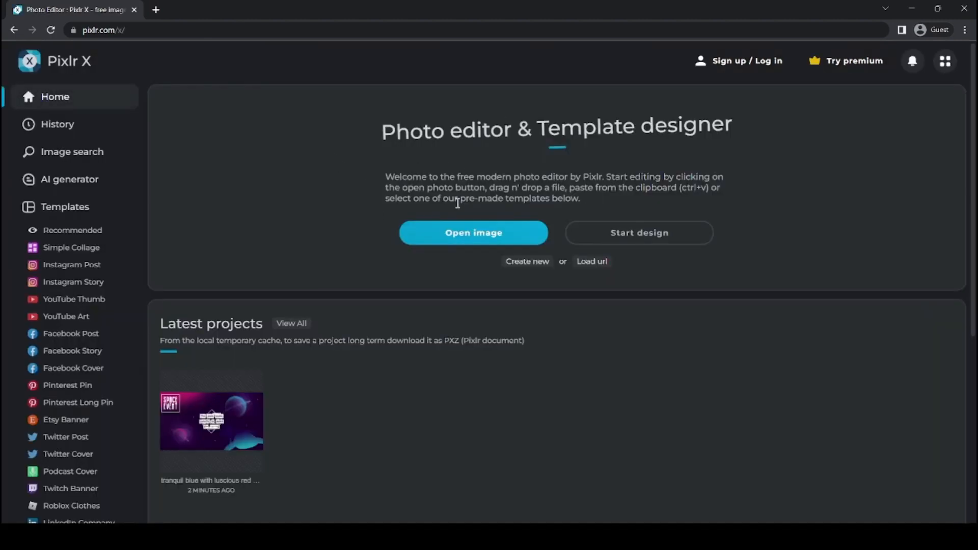